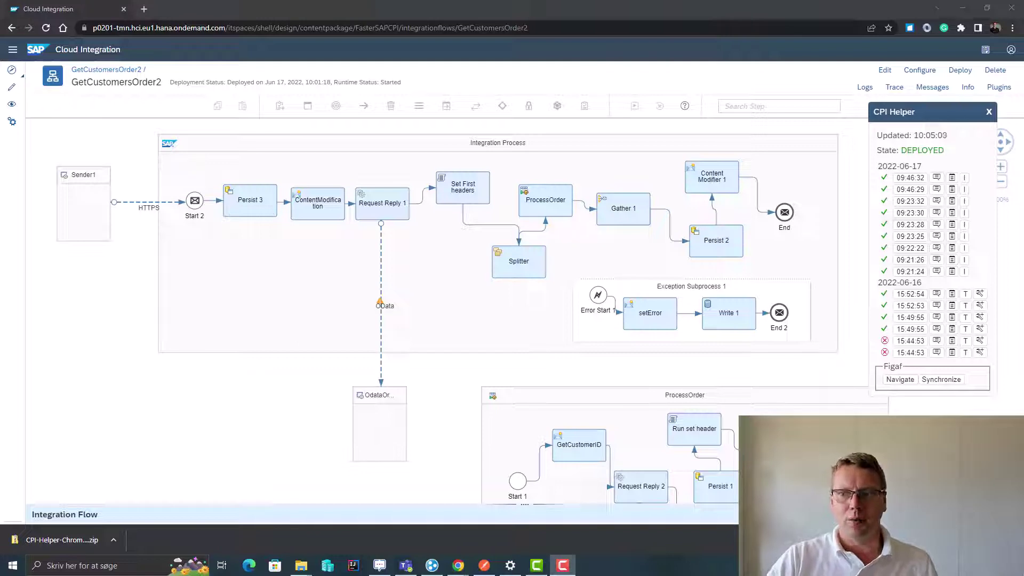
Synchronize the GetCustomersOrder2 iflow into Figaf and close the finished results.
{"action": "left_click", "coordinate": [923, 379]}
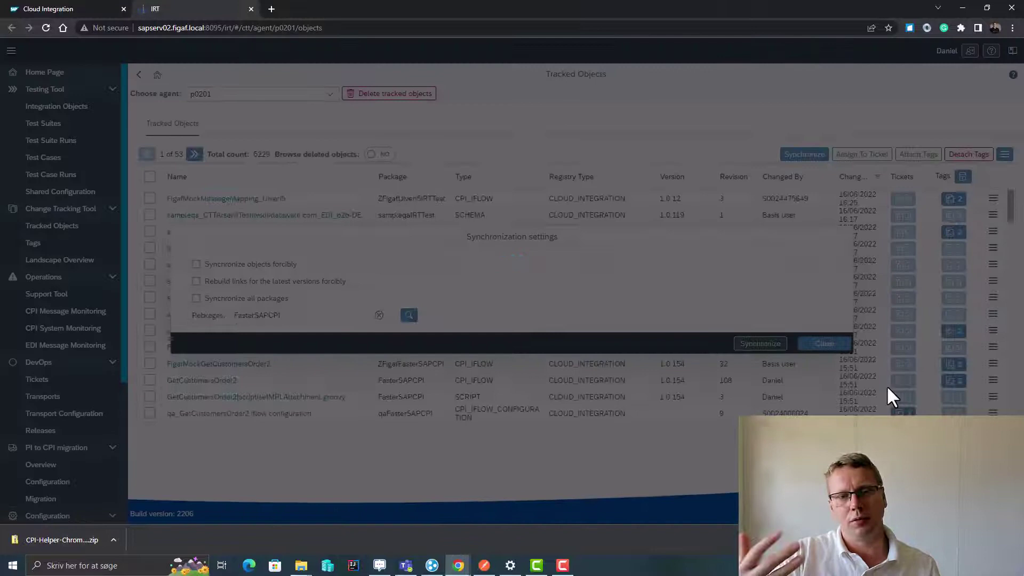
{"action": "left_click", "coordinate": [766, 343]}
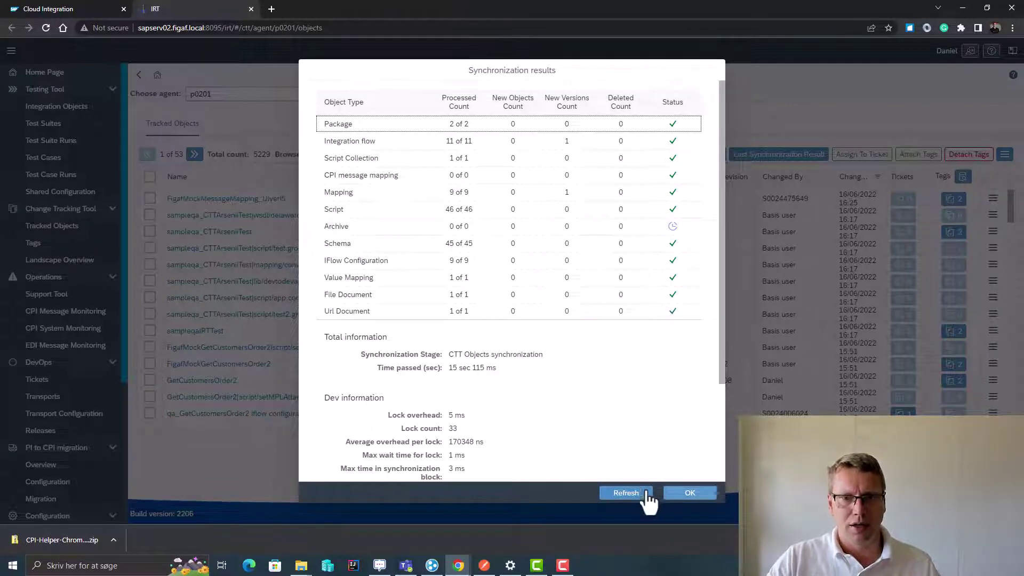
{"action": "left_click", "coordinate": [639, 495]}
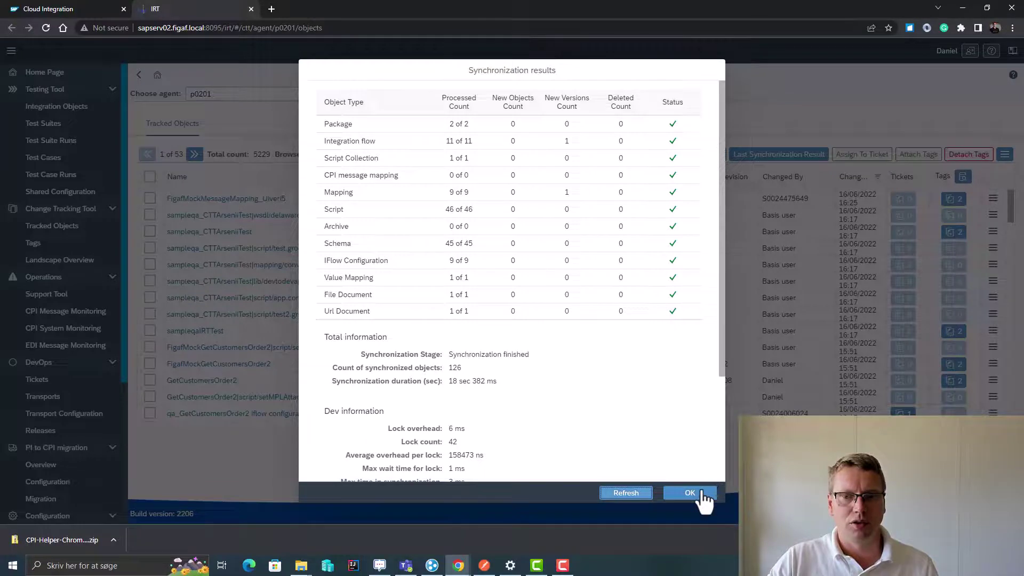
{"action": "left_click", "coordinate": [699, 493]}
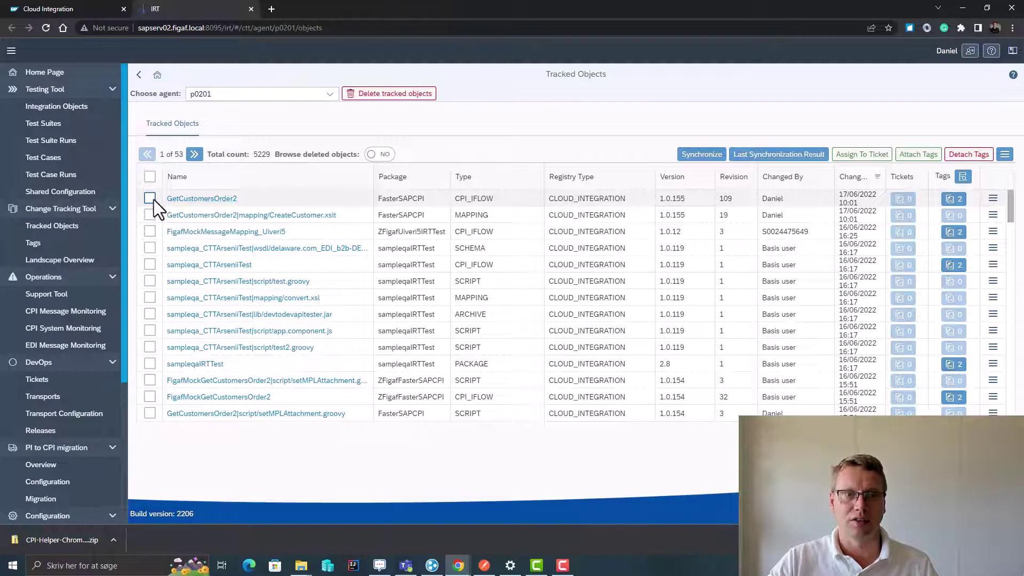
{"action": "left_click", "coordinate": [202, 199]}
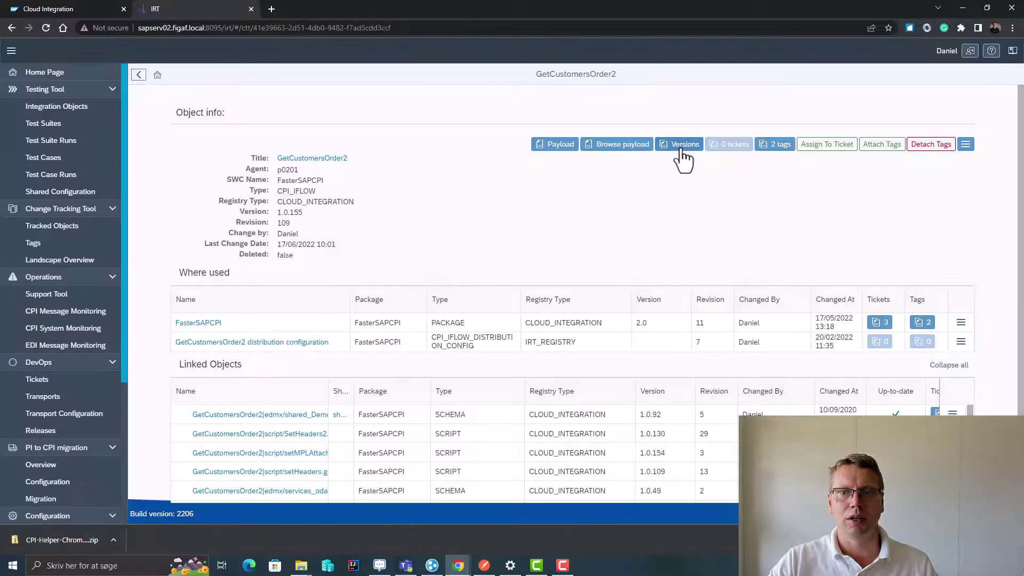
{"action": "left_click", "coordinate": [673, 144]}
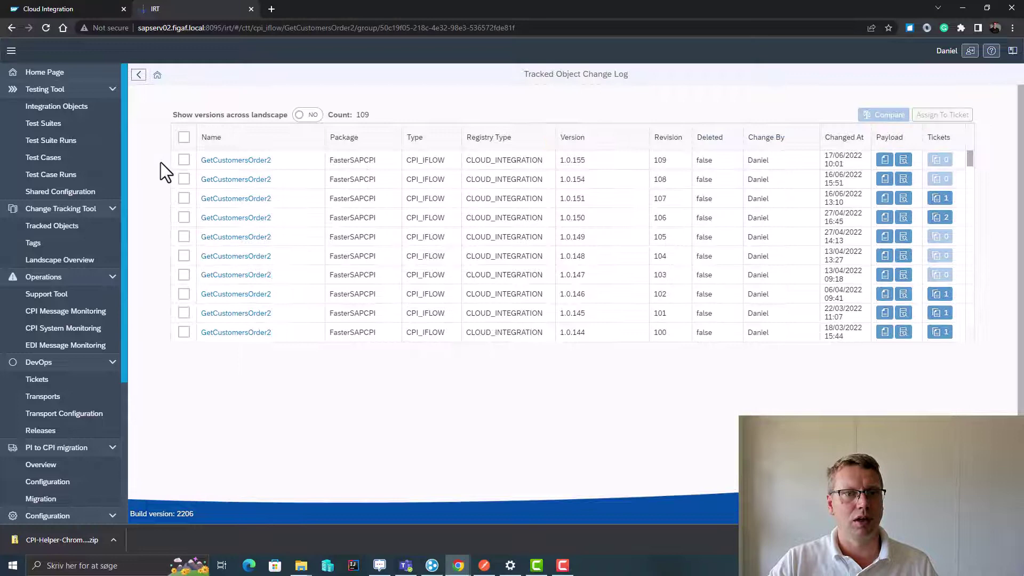
{"action": "left_click", "coordinate": [184, 160]}
{"action": "left_click", "coordinate": [184, 179]}
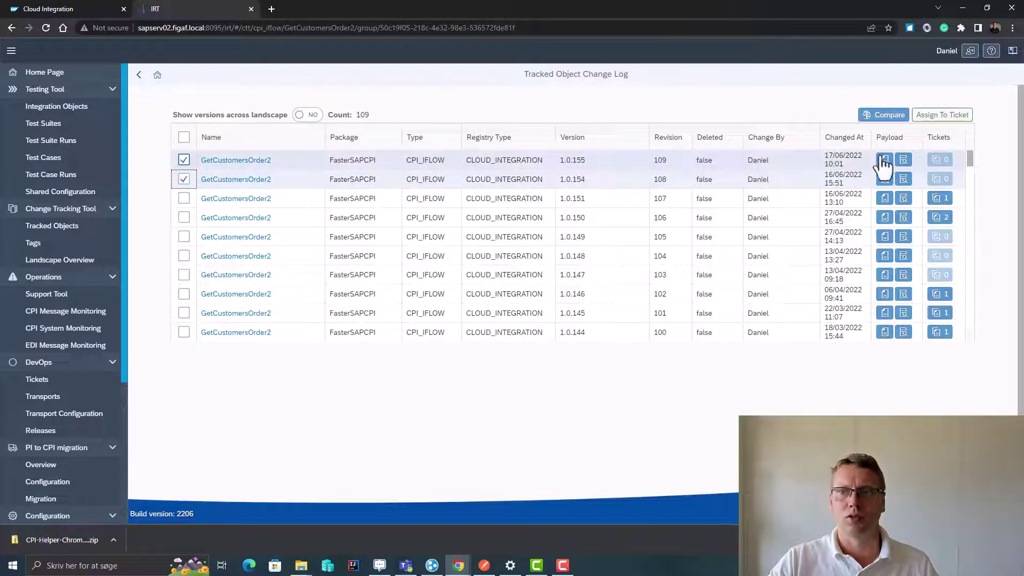
{"action": "left_click", "coordinate": [890, 115]}
{"action": "left_click", "coordinate": [511, 344]}
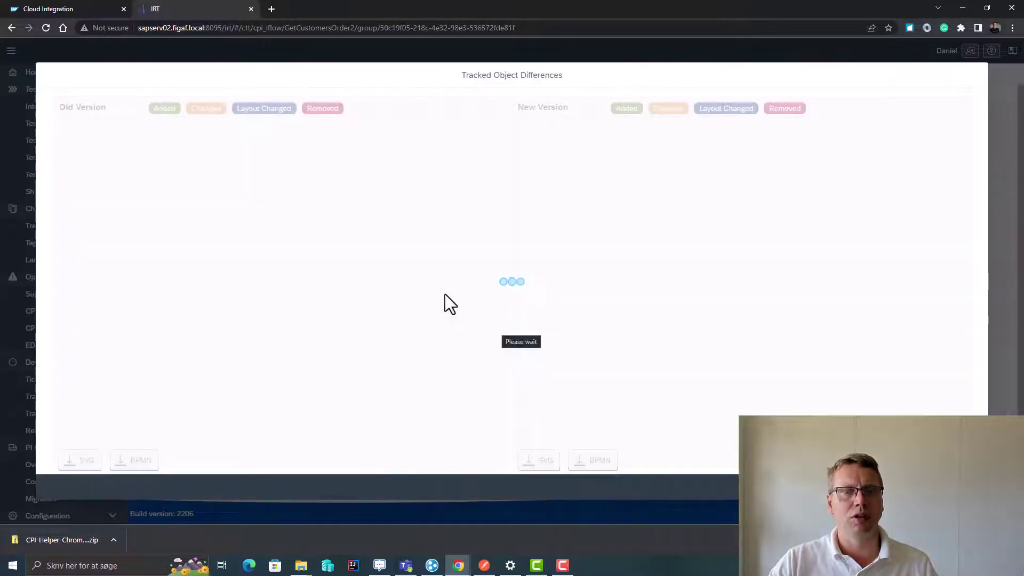
{"action": "left_click_drag", "start_coordinate": [446, 275], "coordinate": [3, 260]}
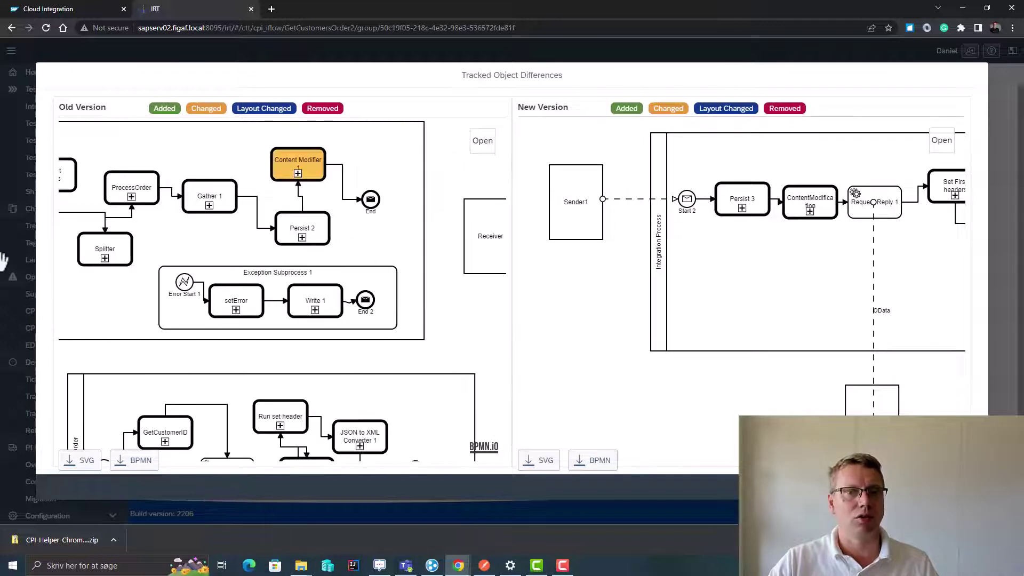
{"action": "left_click", "coordinate": [298, 174]}
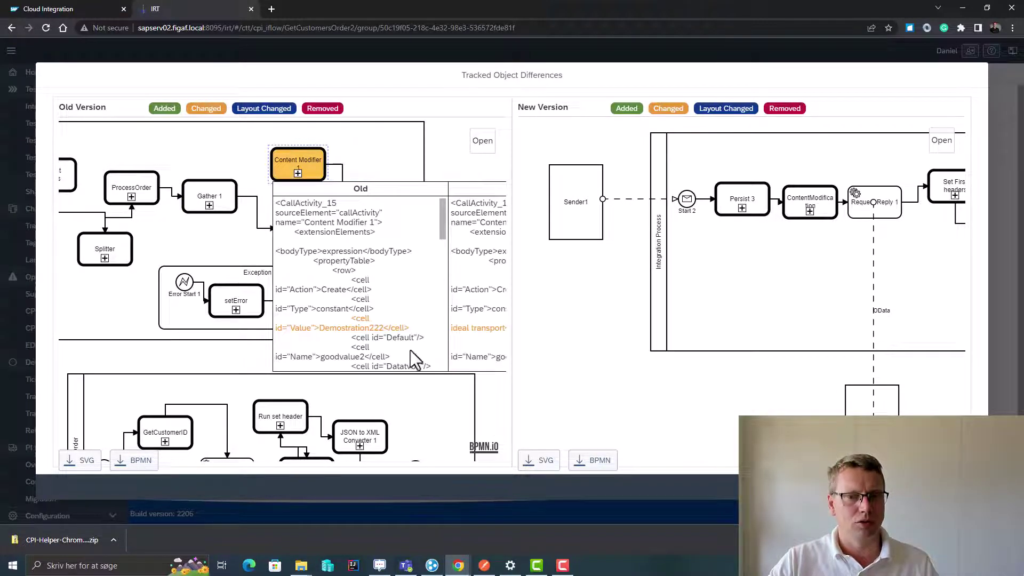
{"action": "left_click_drag", "start_coordinate": [457, 411], "coordinate": [349, 372]}
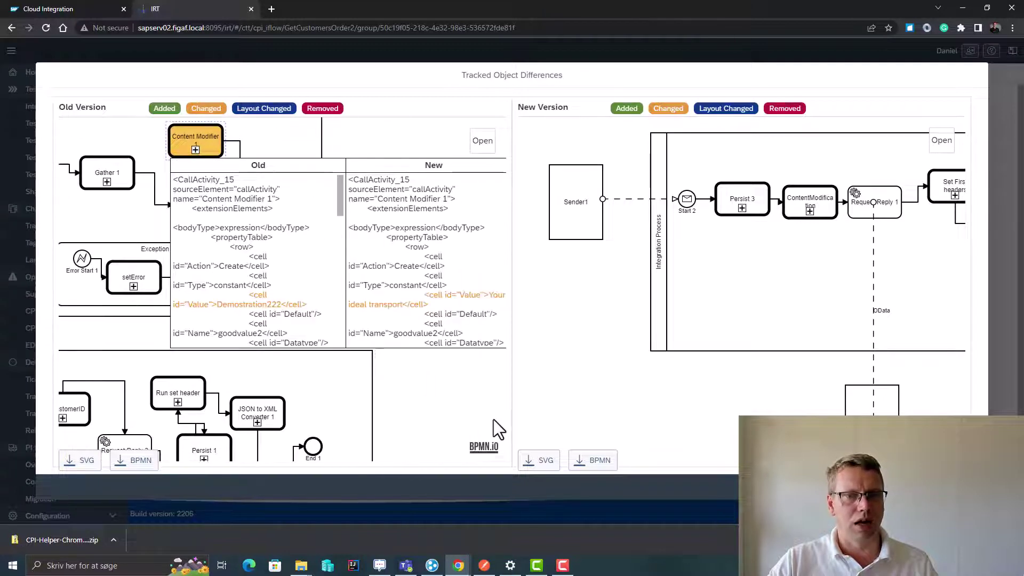
{"action": "key", "text": "Escape"}
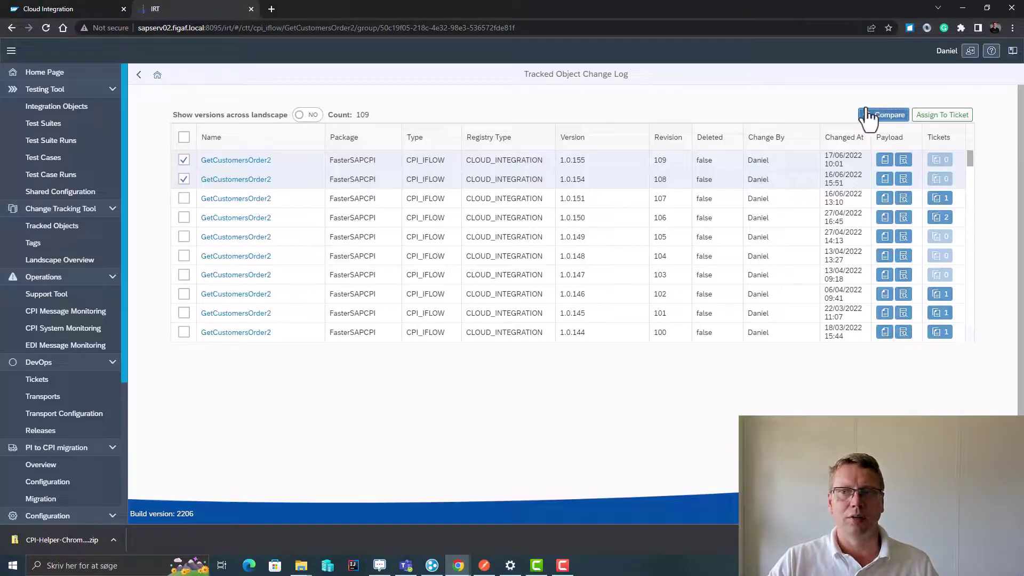
{"action": "left_click", "coordinate": [880, 115]}
{"action": "left_click", "coordinate": [448, 298]}
{"action": "left_click", "coordinate": [514, 344]}
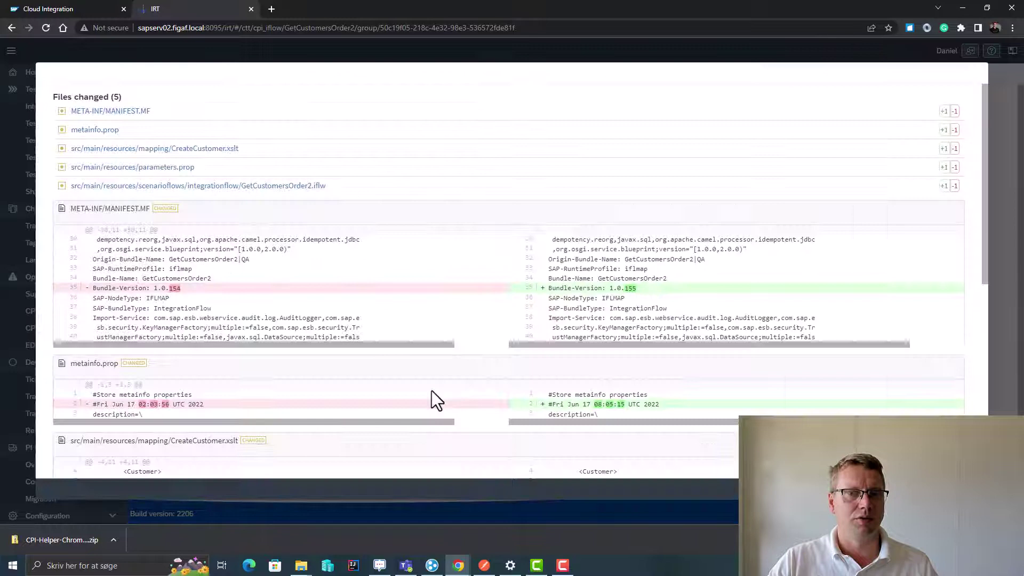
{"action": "scroll", "coordinate": [384, 389], "scroll_direction": "down", "scroll_amount": 2}
{"action": "scroll", "coordinate": [382, 392], "scroll_direction": "down", "scroll_amount": 3}
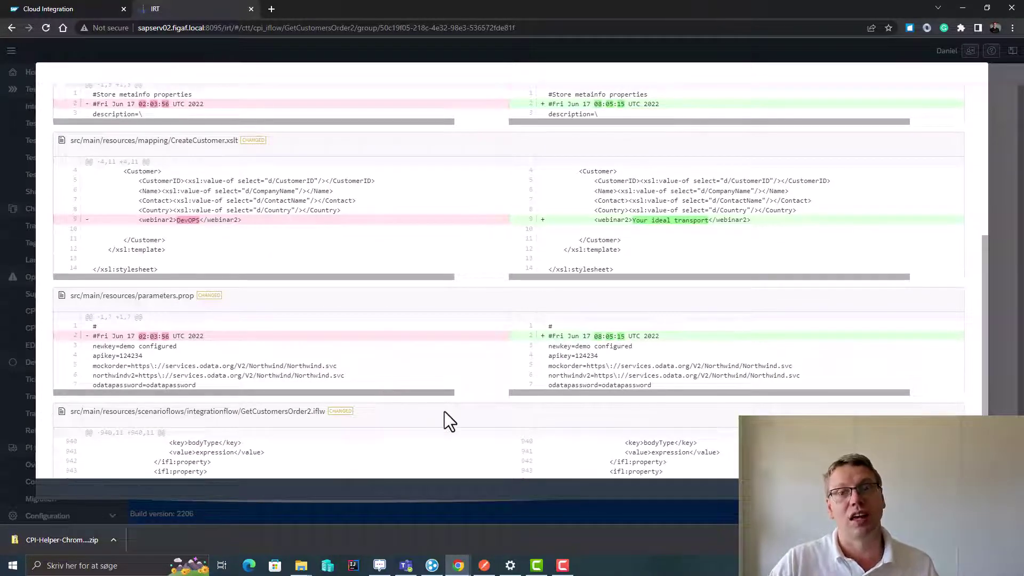
{"action": "key", "text": "Escape"}
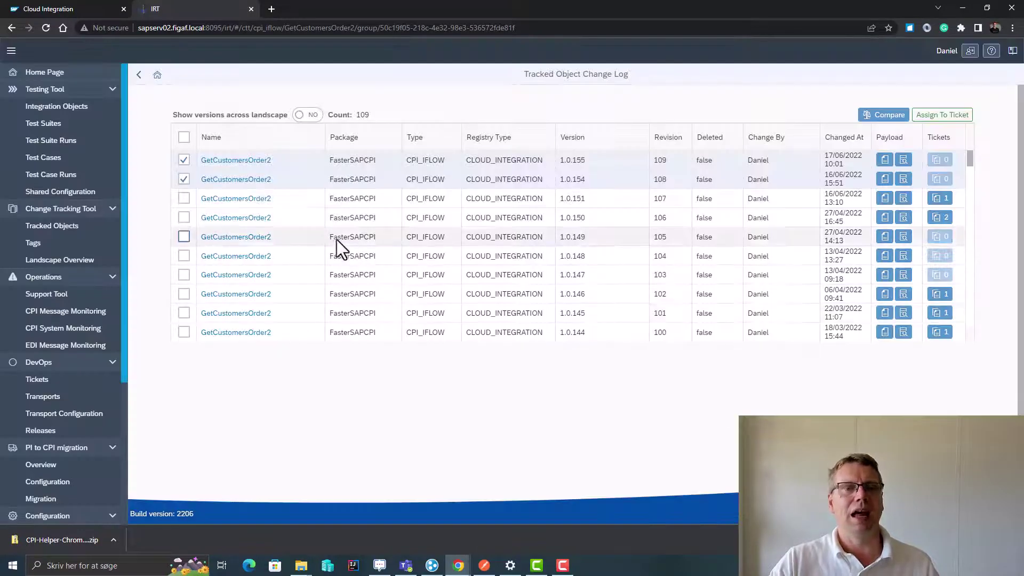
{"action": "left_click", "coordinate": [138, 78]}
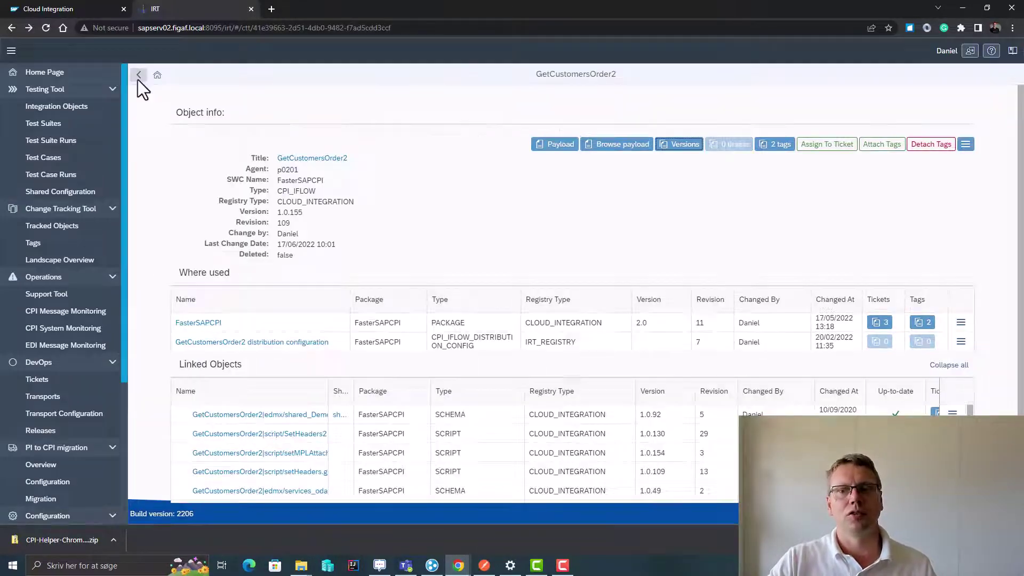
Select GetCustomersOrder2 and its CreateCustomer.xslt mapping and assign them to a new ticket.
{"action": "left_click", "coordinate": [139, 80]}
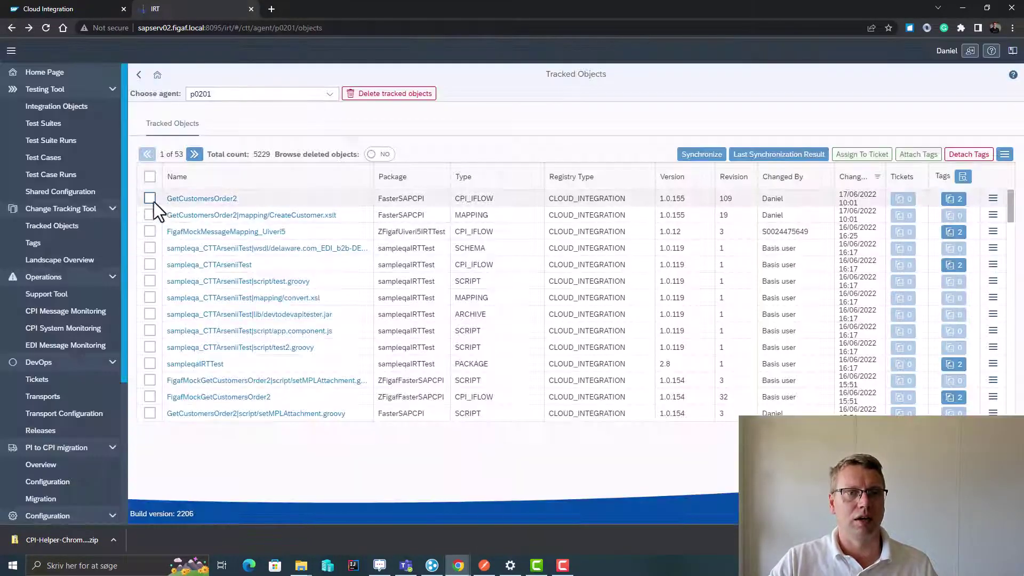
{"action": "left_click", "coordinate": [150, 199]}
{"action": "left_click", "coordinate": [150, 215]}
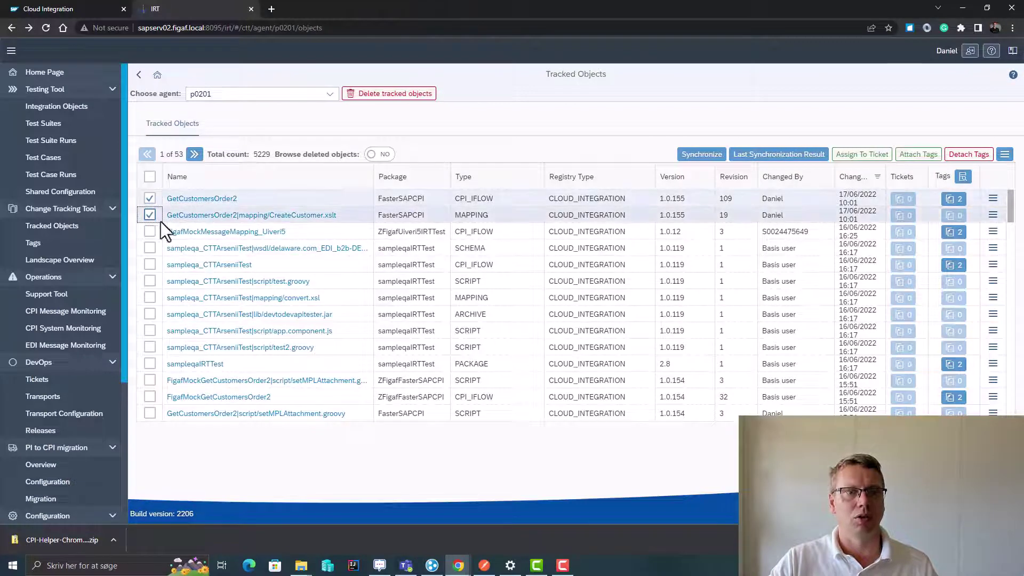
{"action": "left_click", "coordinate": [857, 155]}
Enter 'Customer change of name' as the ticket title.
{"action": "left_click", "coordinate": [522, 217]}
{"action": "type", "text": "CPI-Helper-Chrome-Extension-figaf-plugin\\CPI-Helper-Chrome-Extension-figaf-plugin"}
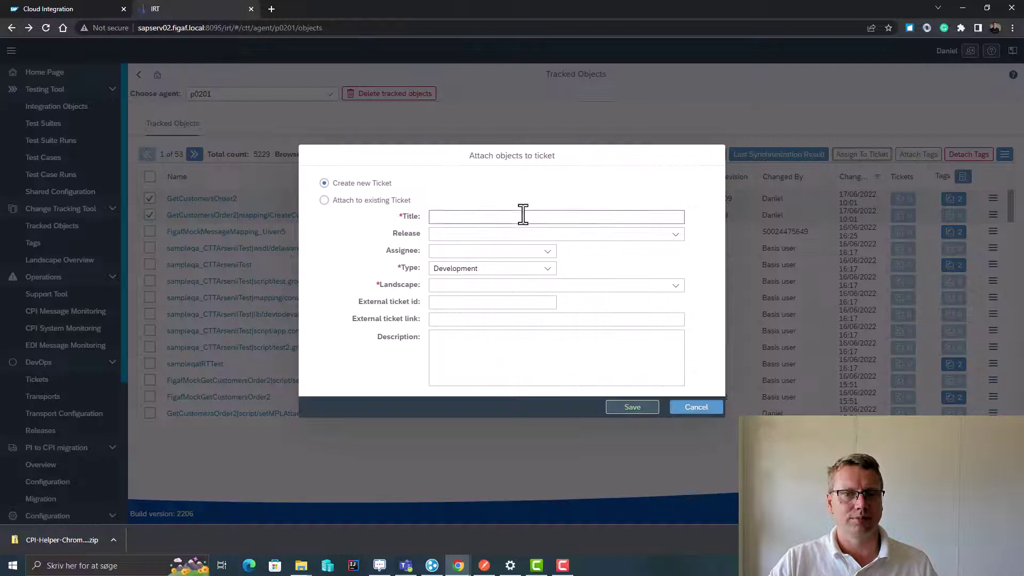
{"action": "key", "text": "ctrl+a"}
{"action": "key", "text": "BackSpace"}
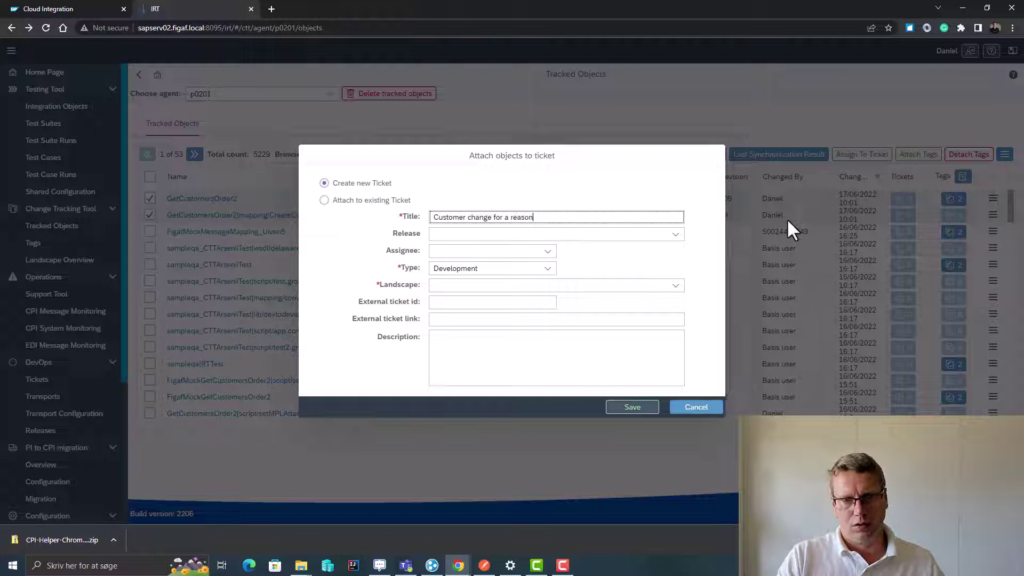
{"action": "key", "text": "ctrl+a"}
{"action": "key", "text": "End"}
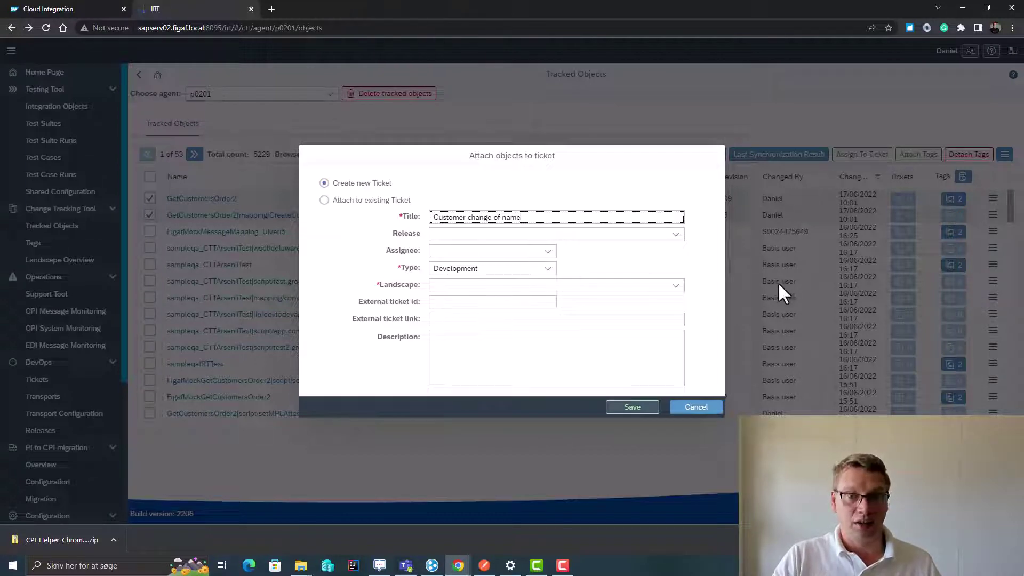
Choose the dev(p0201)->qa(p0201) landscape, reuse the title as description, and save the ticket.
{"action": "left_click", "coordinate": [676, 286]}
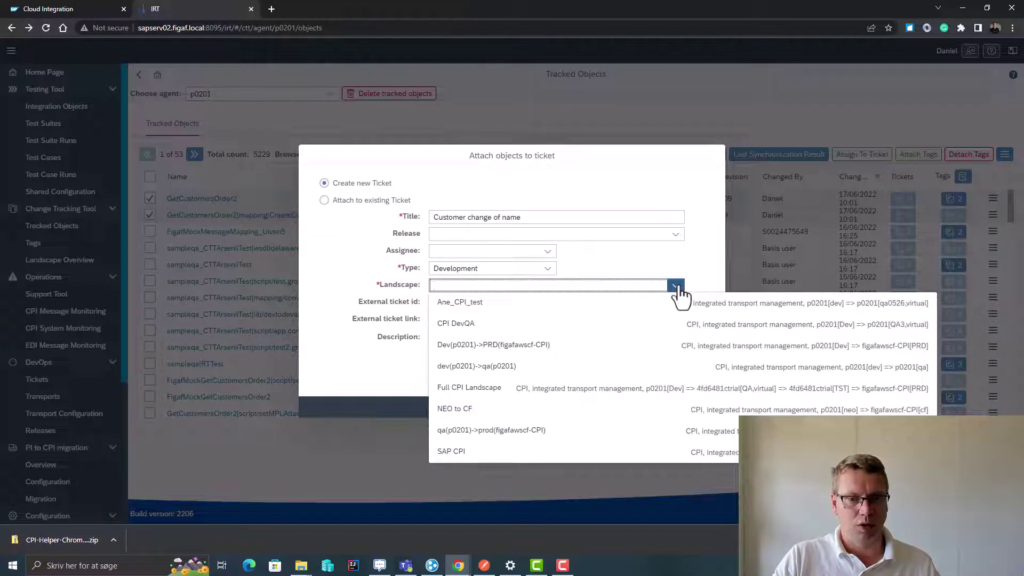
{"action": "left_click", "coordinate": [605, 368]}
{"action": "left_click", "coordinate": [505, 302]}
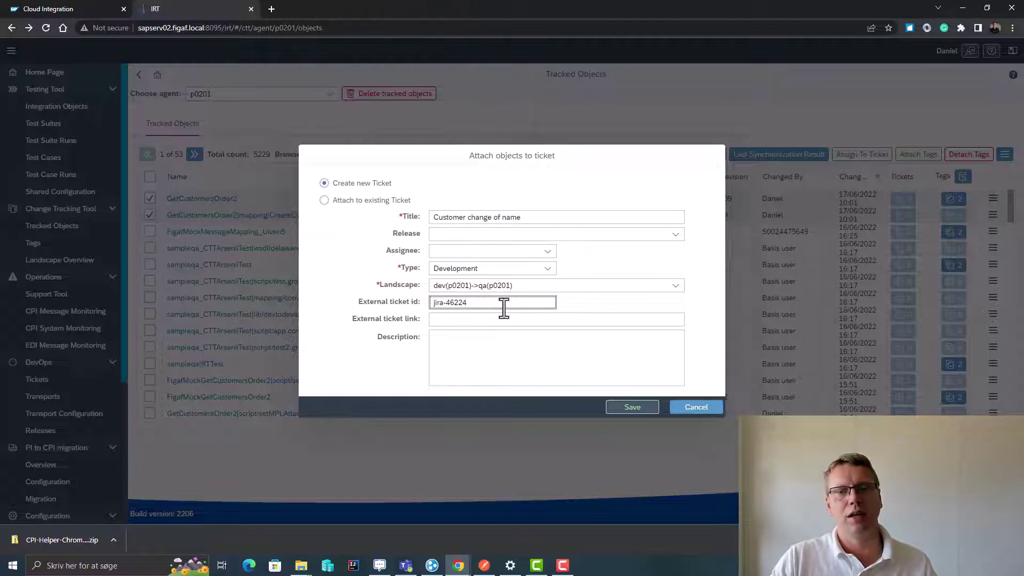
{"action": "triple_click", "coordinate": [527, 216]}
{"action": "key", "text": "ctrl+c"}
{"action": "left_click", "coordinate": [534, 357]}
{"action": "key", "text": "ctrl+v"}
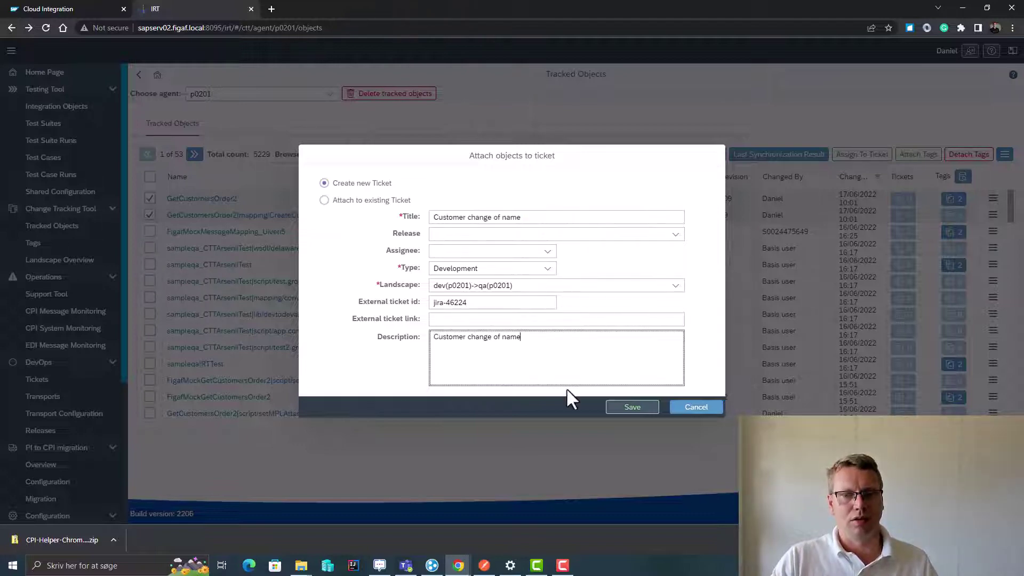
{"action": "left_click", "coordinate": [633, 407]}
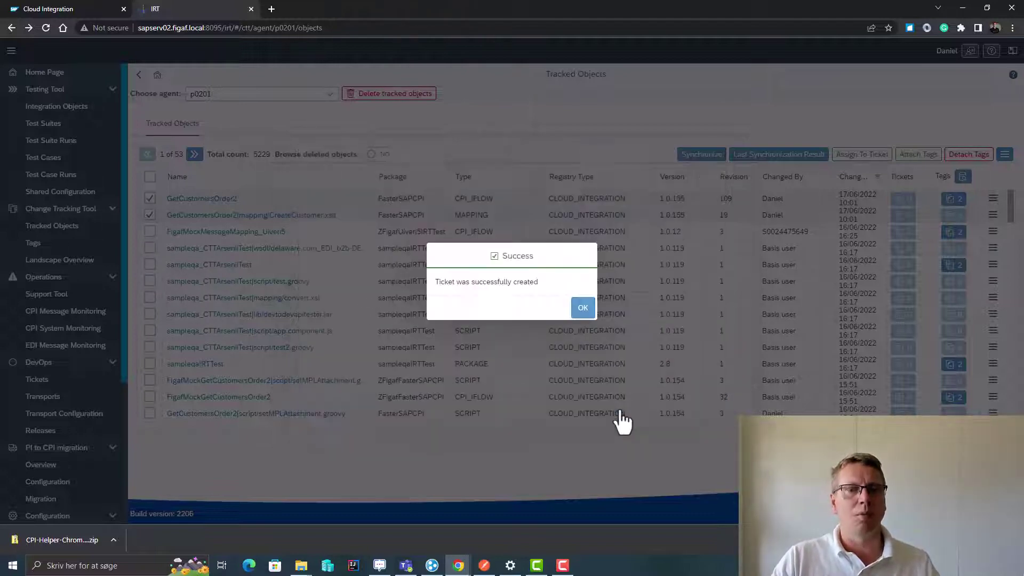
{"action": "left_click", "coordinate": [587, 313]}
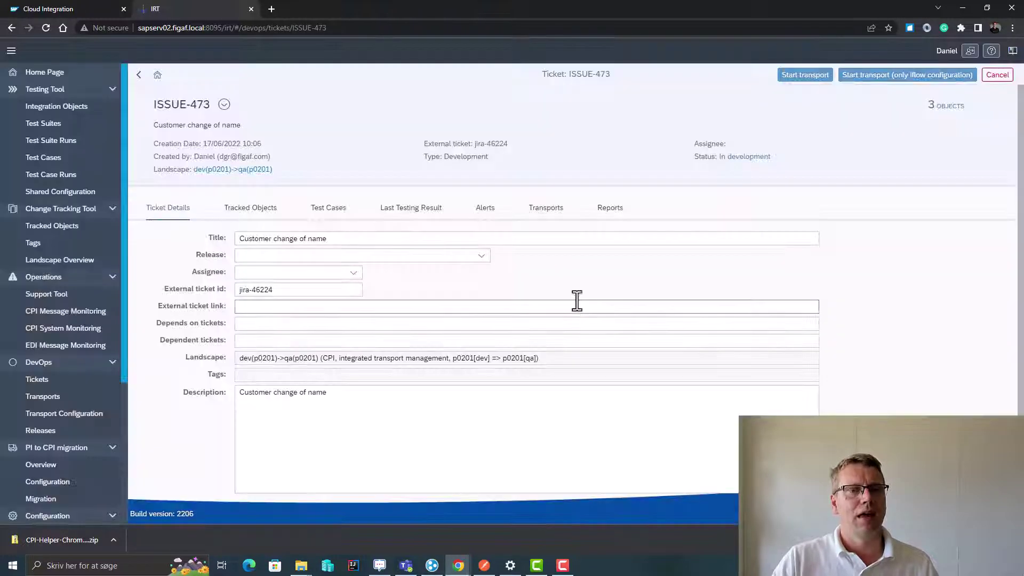
Link the p0201 GetCustomersOrder2 regression test case to ISSUE-473.
{"action": "left_click", "coordinate": [246, 210]}
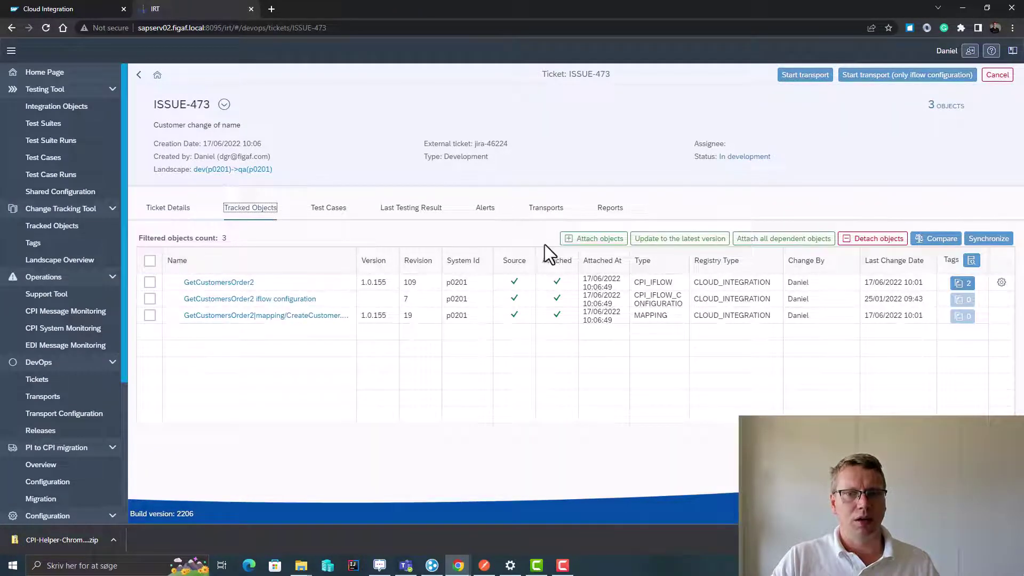
{"action": "left_click", "coordinate": [329, 214]}
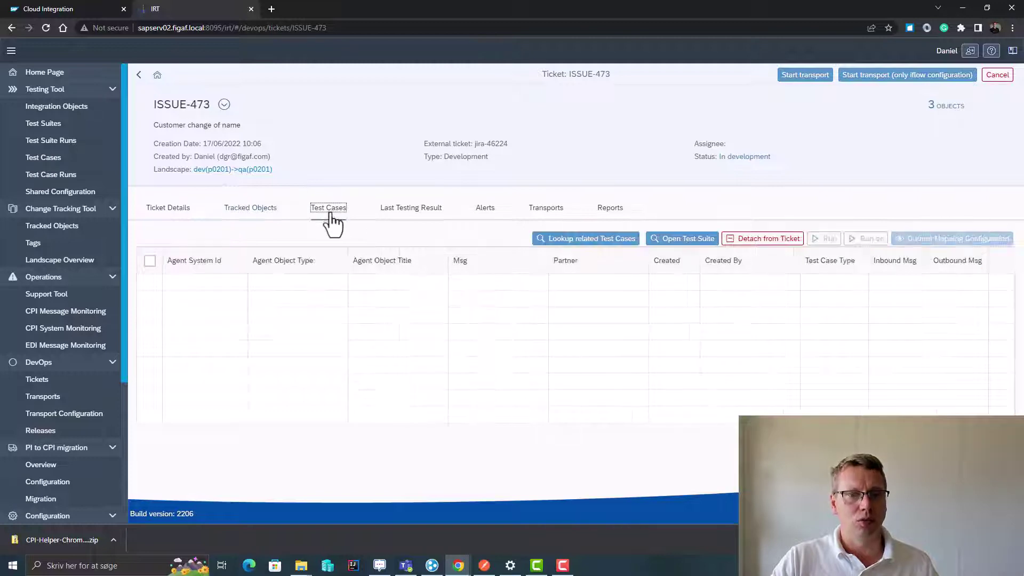
{"action": "left_click", "coordinate": [589, 239]}
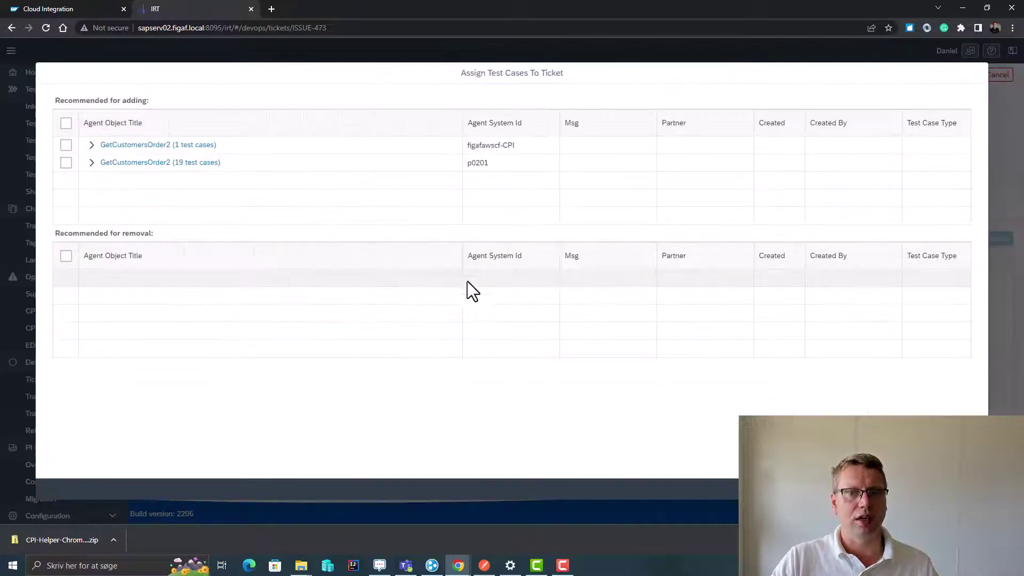
{"action": "left_click", "coordinate": [92, 145]}
{"action": "left_click", "coordinate": [66, 163]}
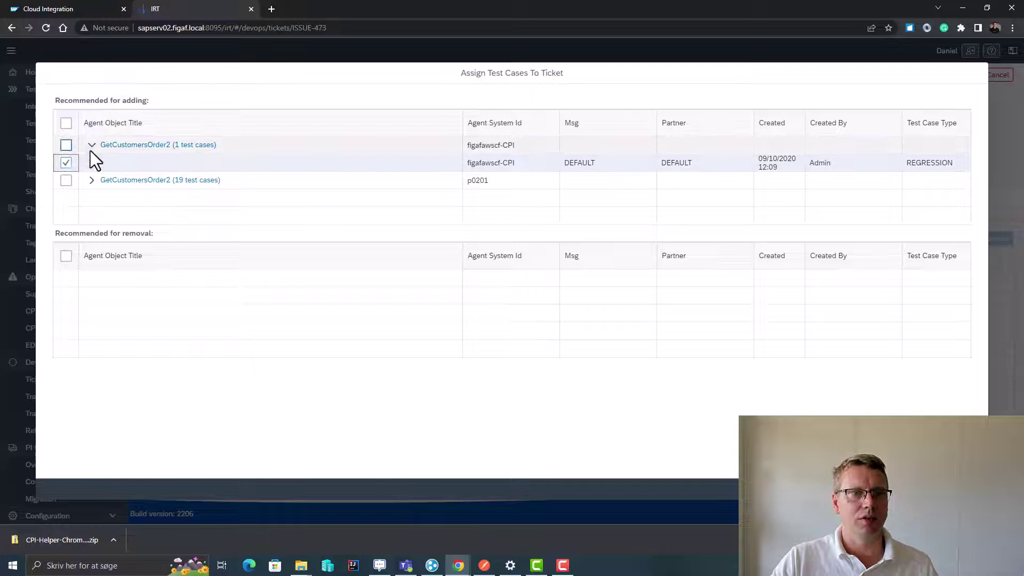
{"action": "left_click", "coordinate": [66, 163]}
{"action": "left_click", "coordinate": [92, 180]}
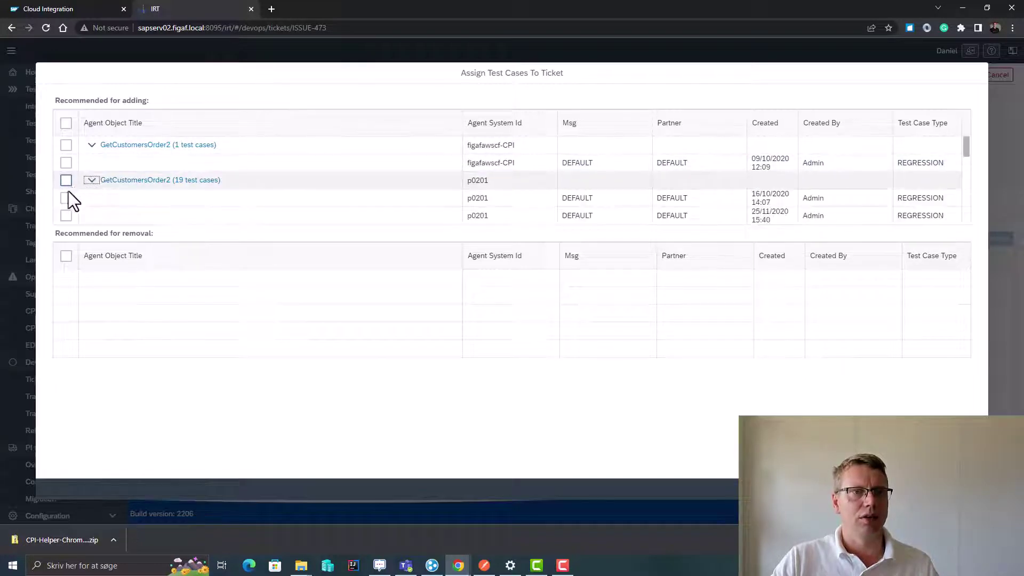
{"action": "left_click", "coordinate": [66, 198]}
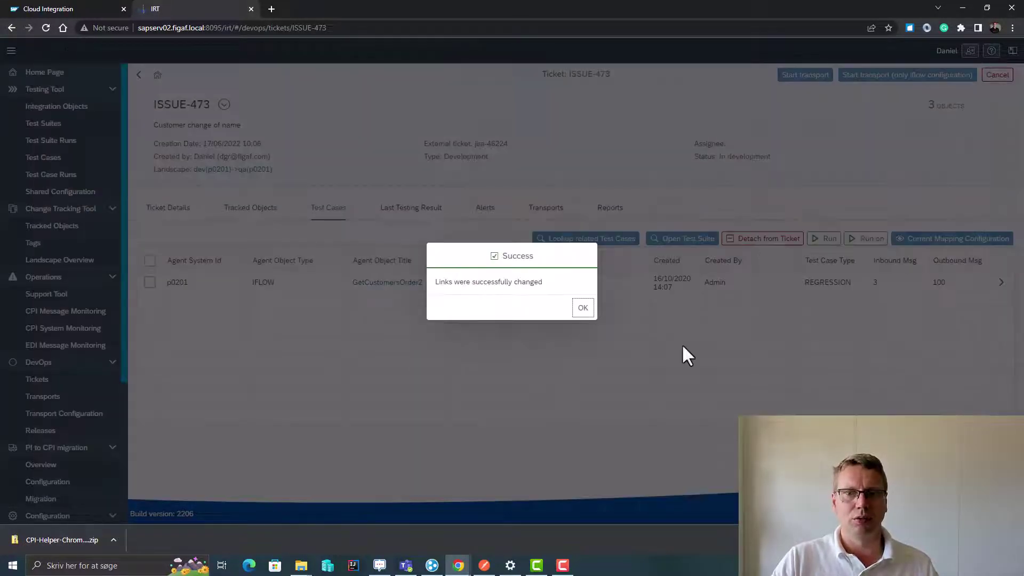
{"action": "left_click", "coordinate": [583, 309]}
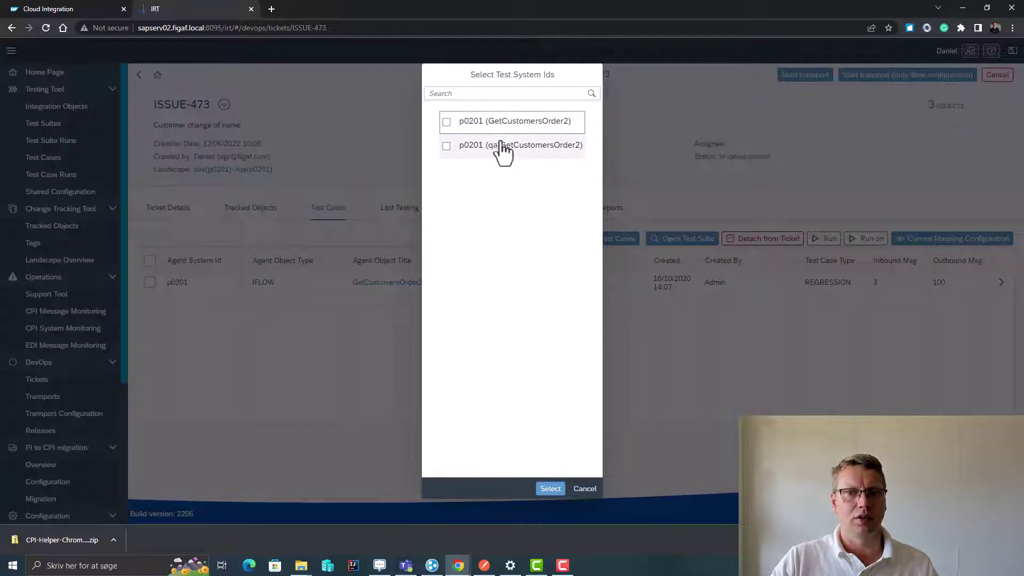
Run the ticket's test cases on system p0201.
{"action": "left_click", "coordinate": [504, 140]}
{"action": "left_click", "coordinate": [552, 488]}
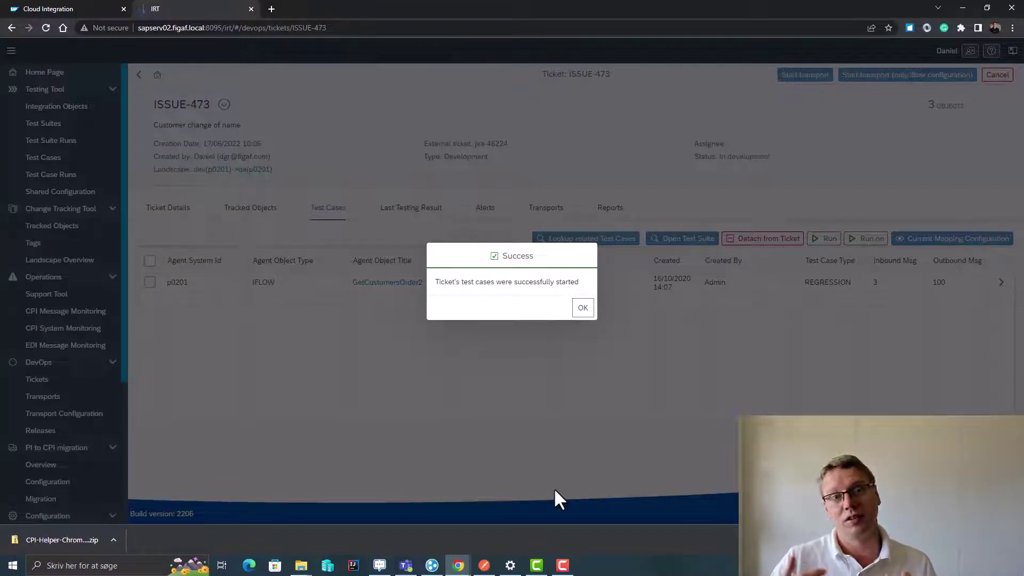
{"action": "left_click", "coordinate": [583, 307]}
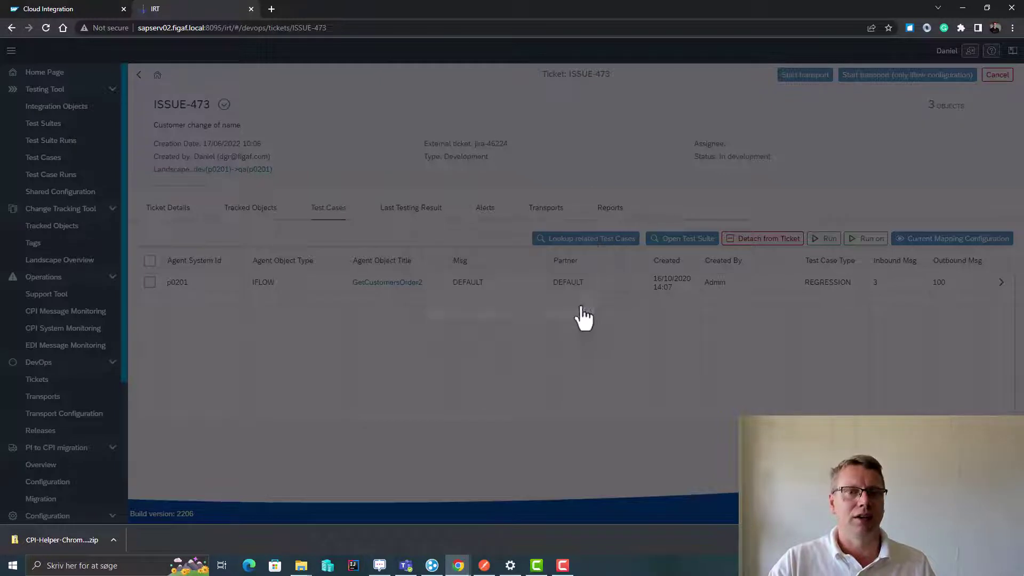
Add the /Customer/webinar2 difference from a failing result to the ignore list.
{"action": "left_click", "coordinate": [414, 213]}
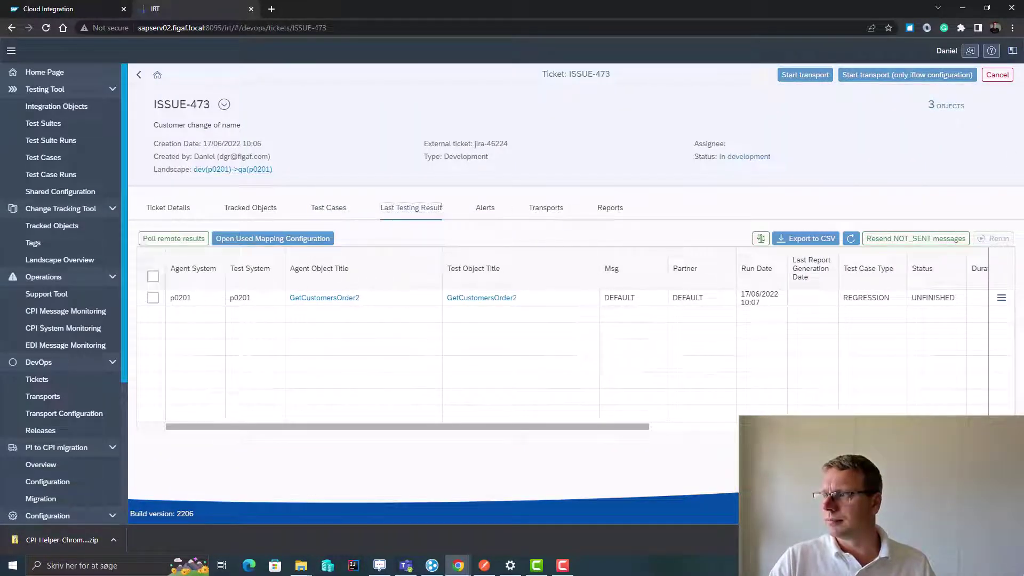
{"action": "left_click", "coordinate": [1001, 298]}
{"action": "left_click", "coordinate": [955, 315]}
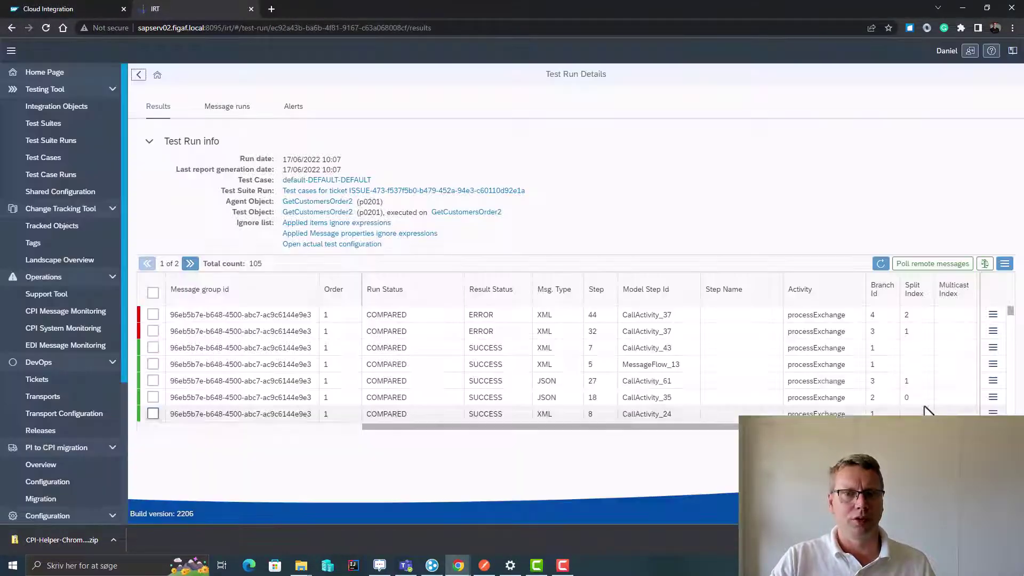
{"action": "left_click", "coordinate": [993, 330]}
{"action": "left_click", "coordinate": [910, 342]}
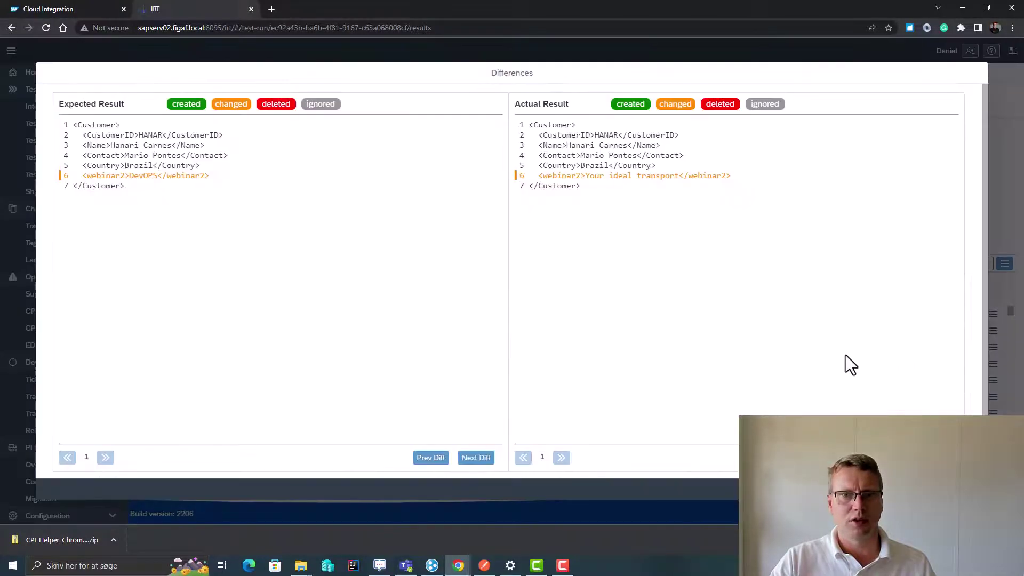
{"action": "double_click", "coordinate": [99, 177]}
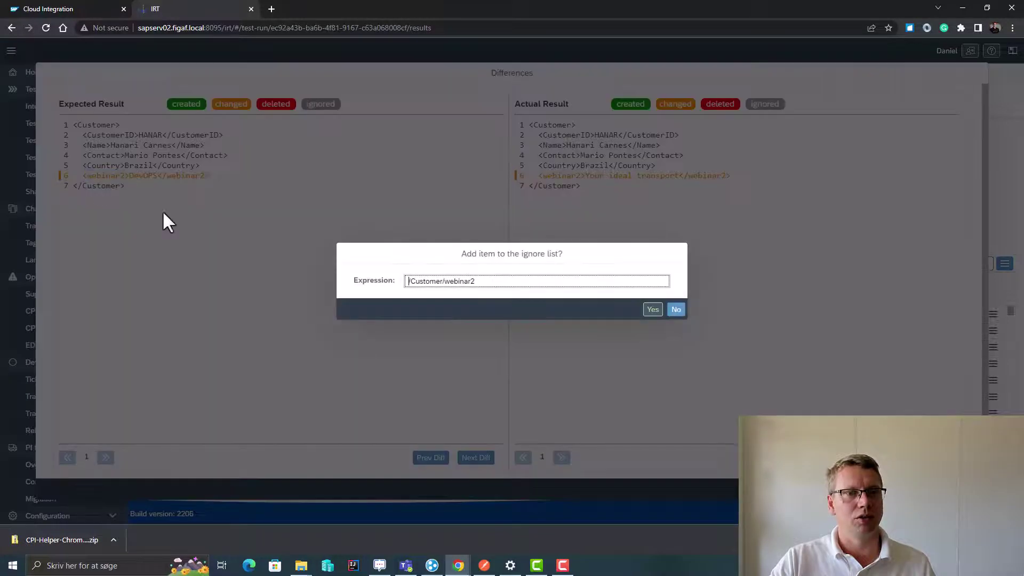
{"action": "left_click", "coordinate": [653, 309]}
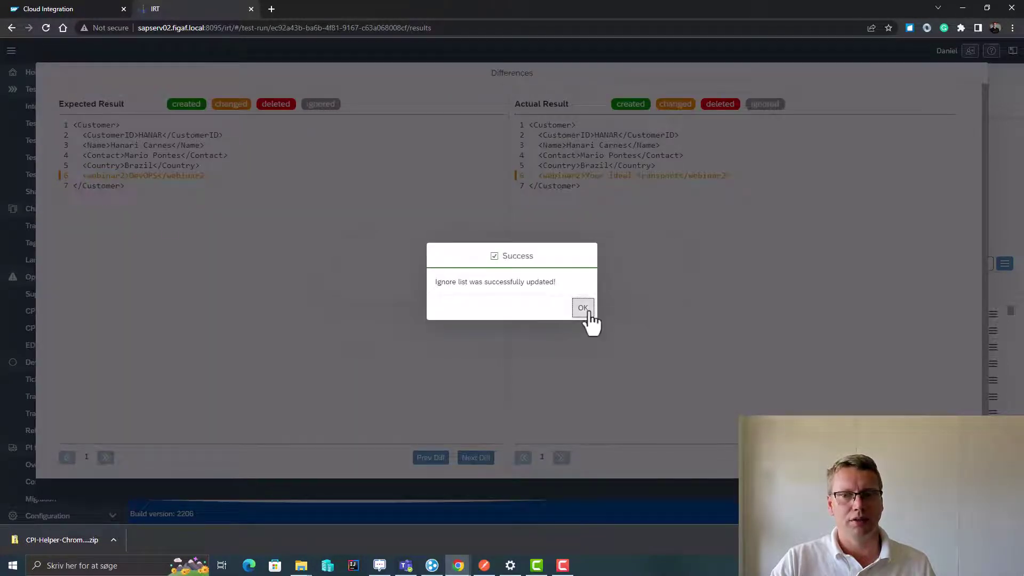
{"action": "left_click", "coordinate": [583, 308]}
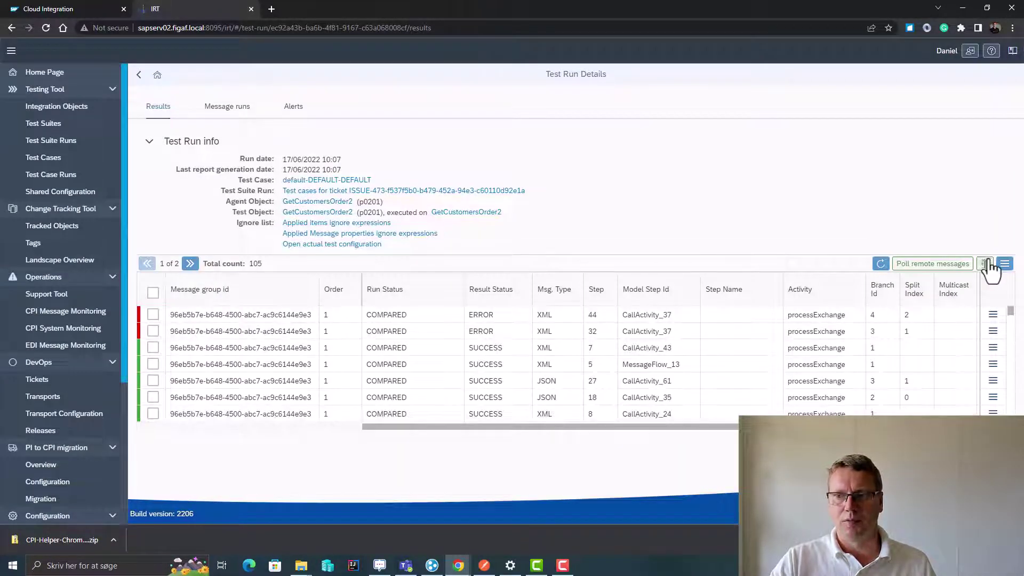
Recompare the non-successful results and refresh to see SUCCESS statuses.
{"action": "left_click", "coordinate": [986, 264]}
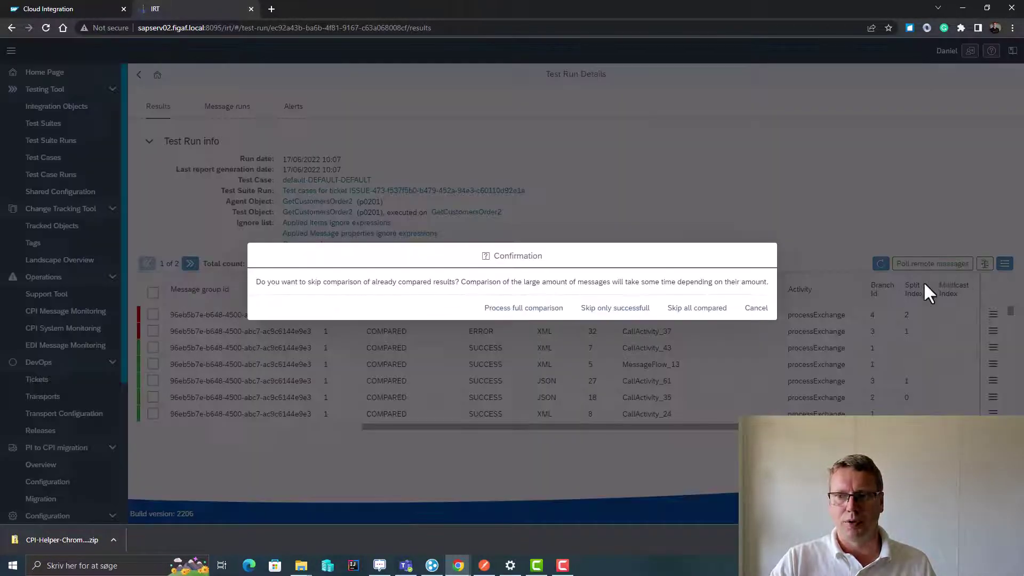
{"action": "left_click", "coordinate": [604, 310]}
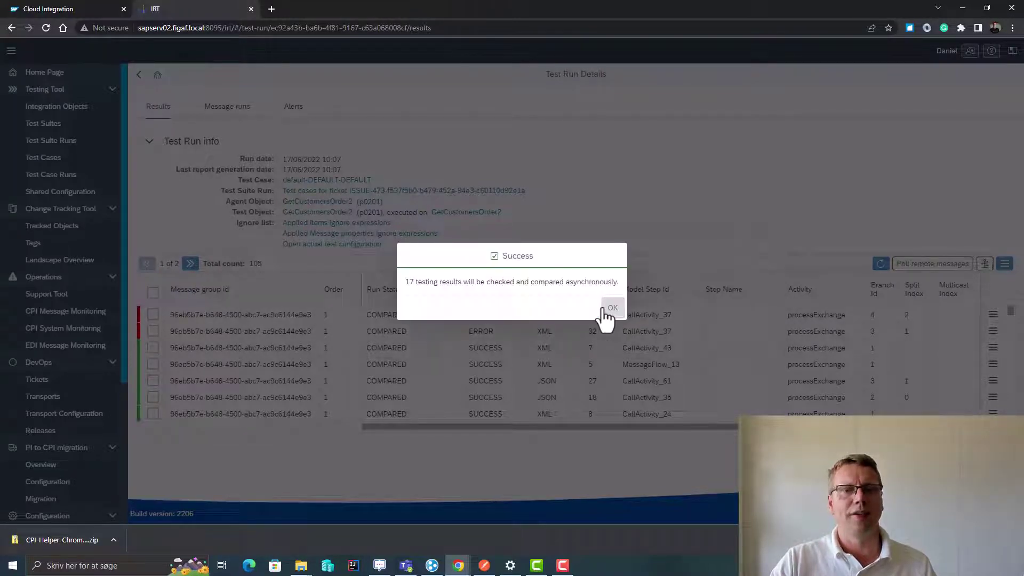
{"action": "left_click", "coordinate": [610, 308]}
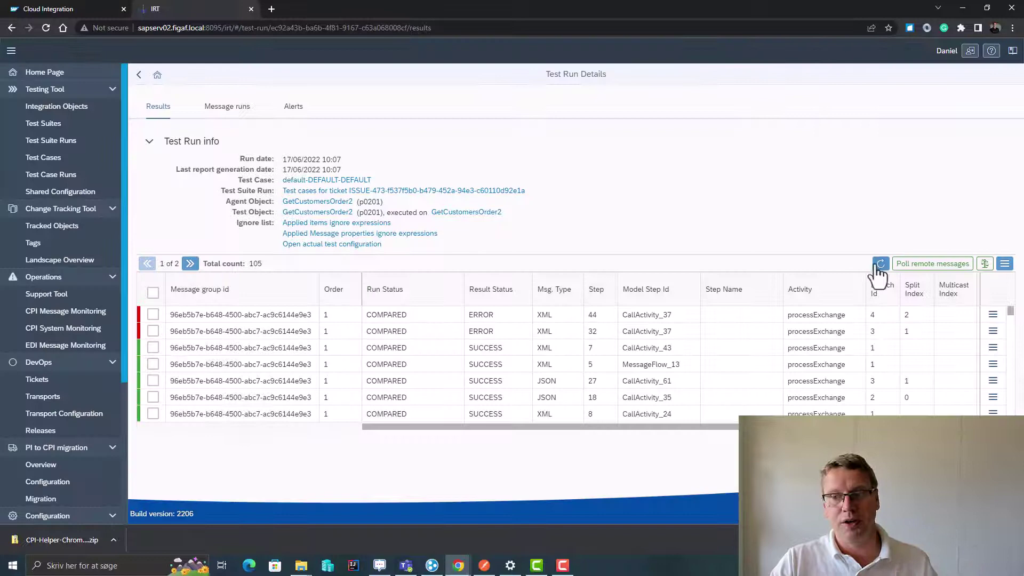
{"action": "left_click", "coordinate": [878, 264]}
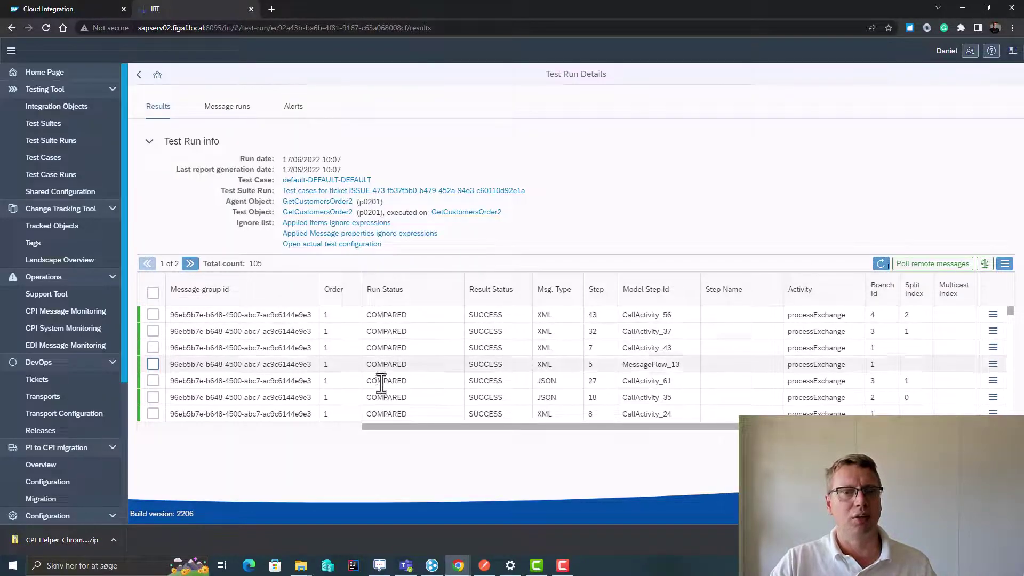
{"action": "scroll", "coordinate": [381, 382], "scroll_direction": "down", "scroll_amount": 5}
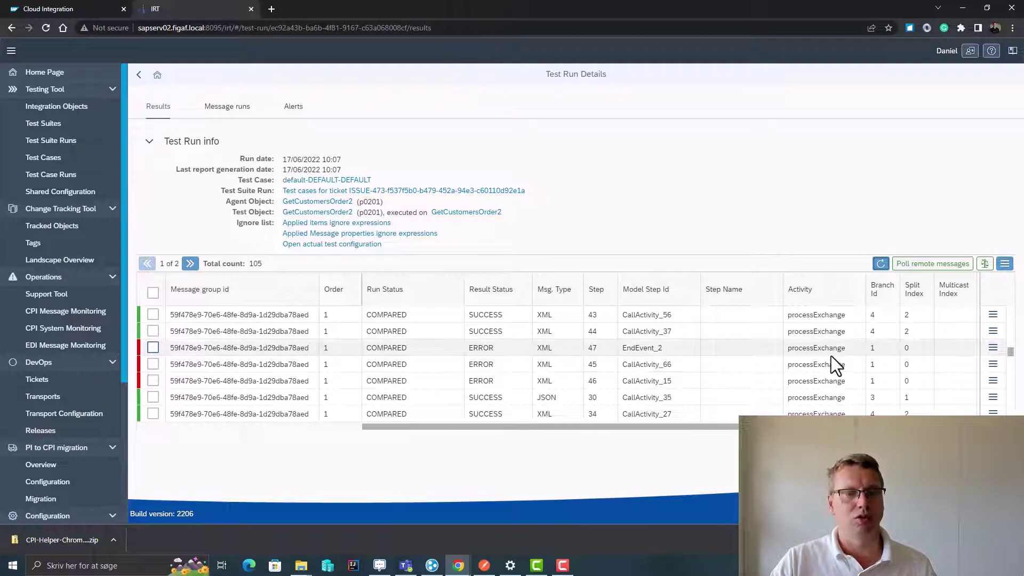
Update the test case from all run results, dropping all old messages, then return to ISSUE-473.
{"action": "left_click", "coordinate": [153, 293]}
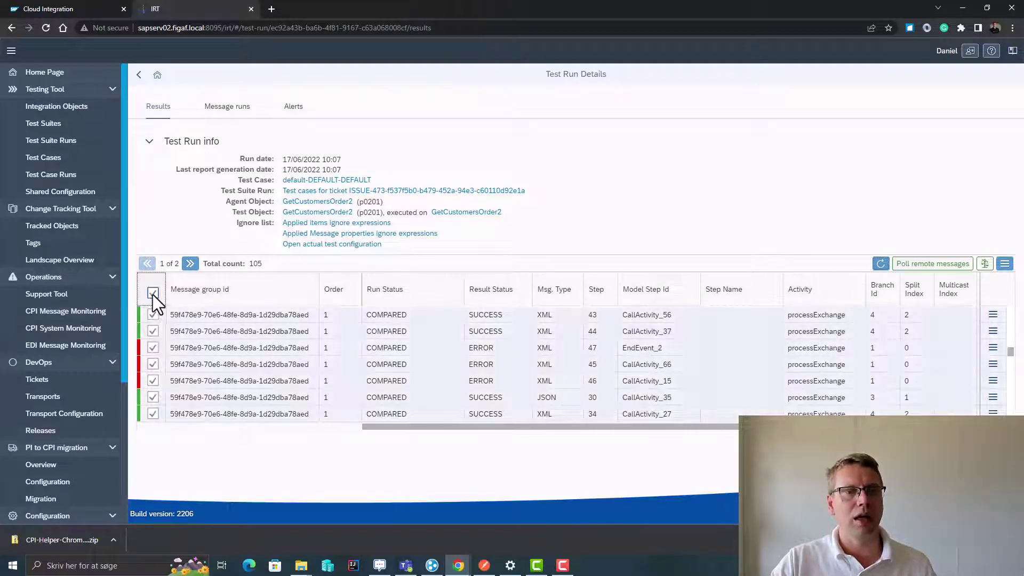
{"action": "left_click", "coordinate": [1005, 264]}
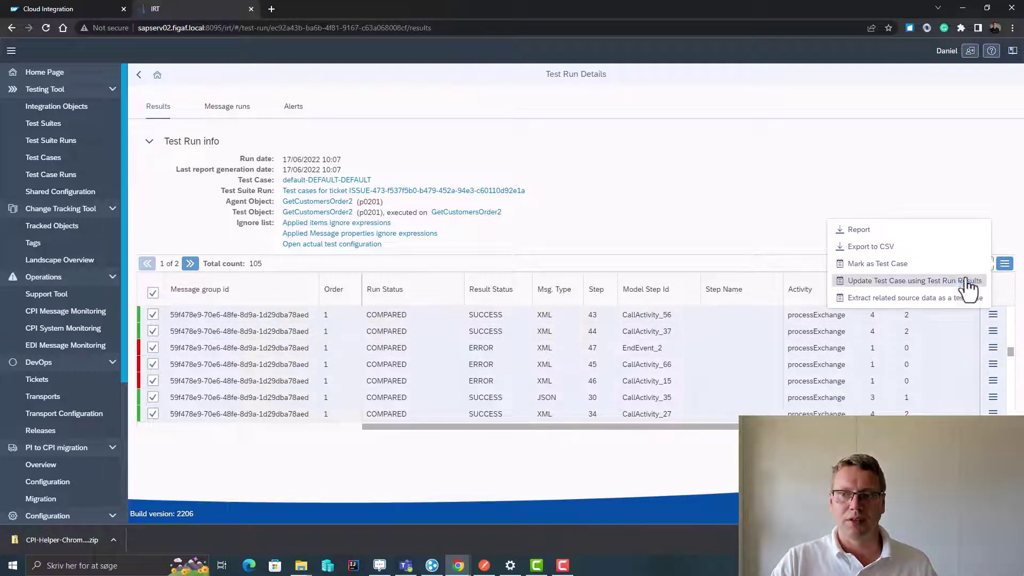
{"action": "left_click", "coordinate": [915, 280]}
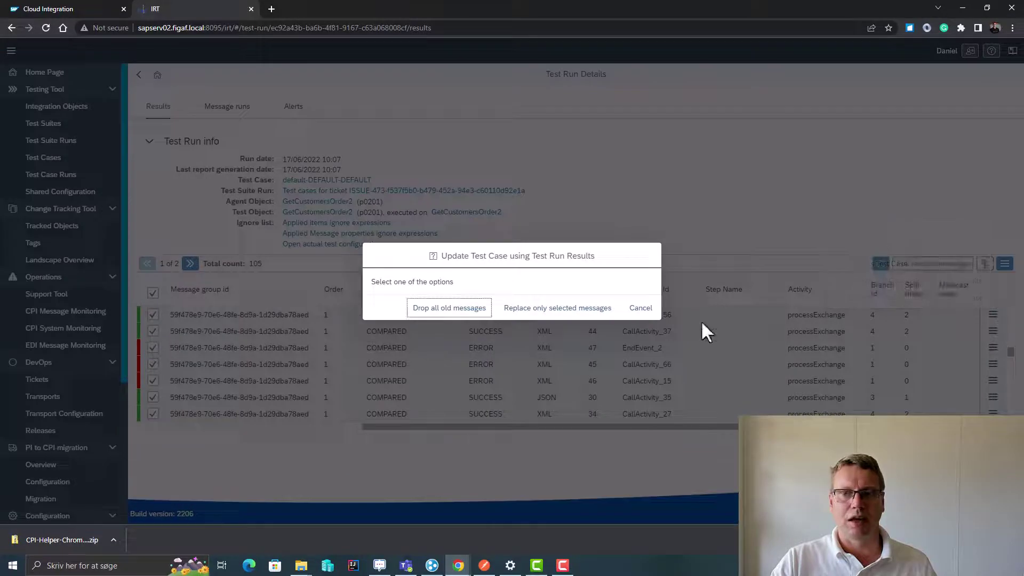
{"action": "left_click", "coordinate": [458, 309]}
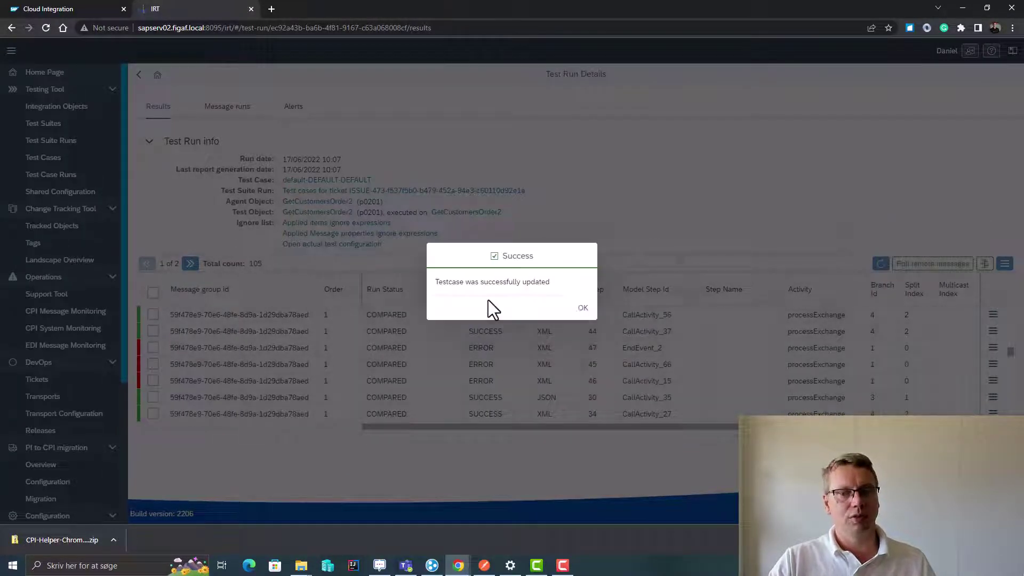
{"action": "left_click", "coordinate": [591, 311]}
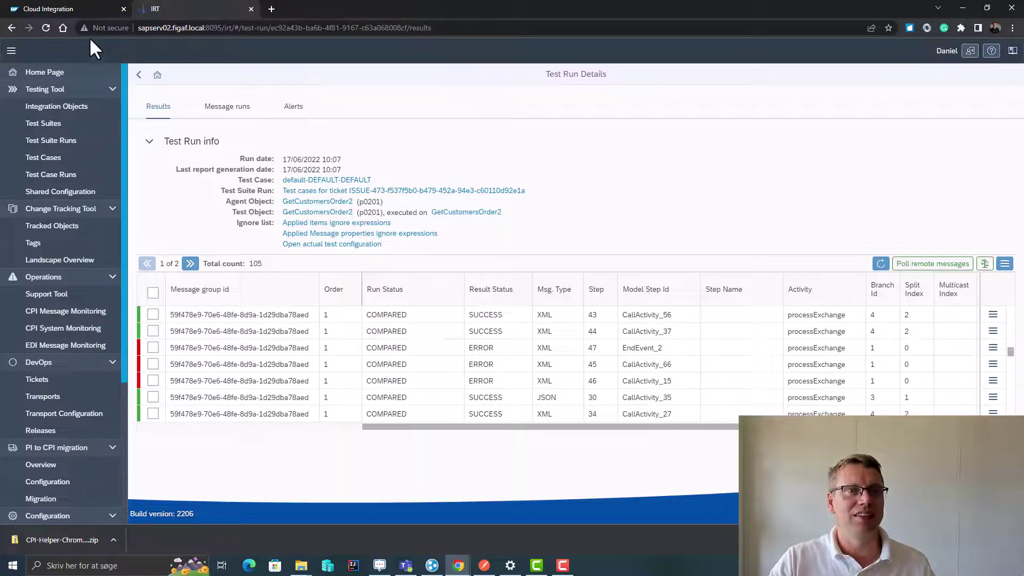
{"action": "left_click", "coordinate": [139, 74]}
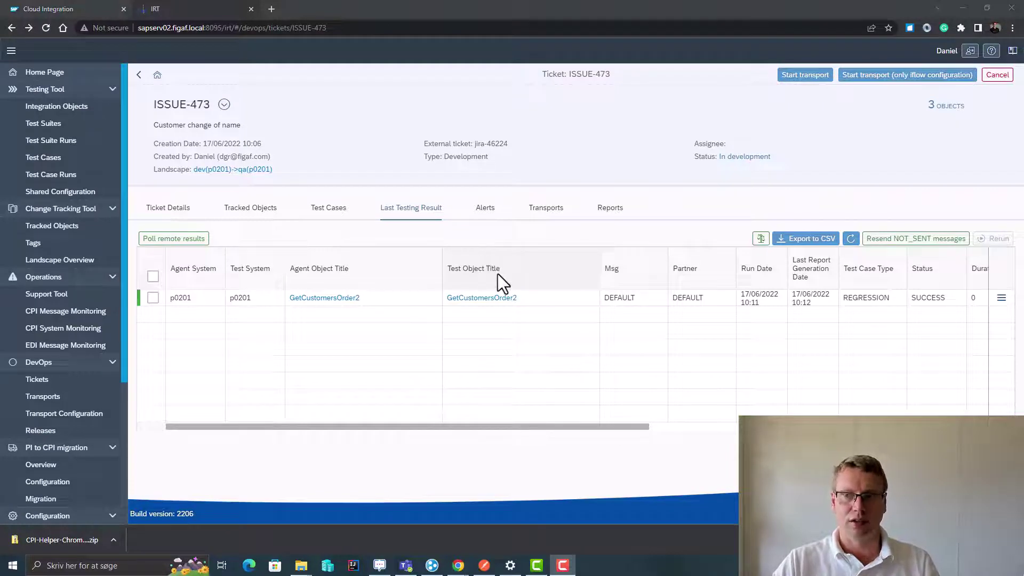
Start the ISSUE-473 transport and open the created TRANSPORT-732.
{"action": "left_click", "coordinate": [808, 75]}
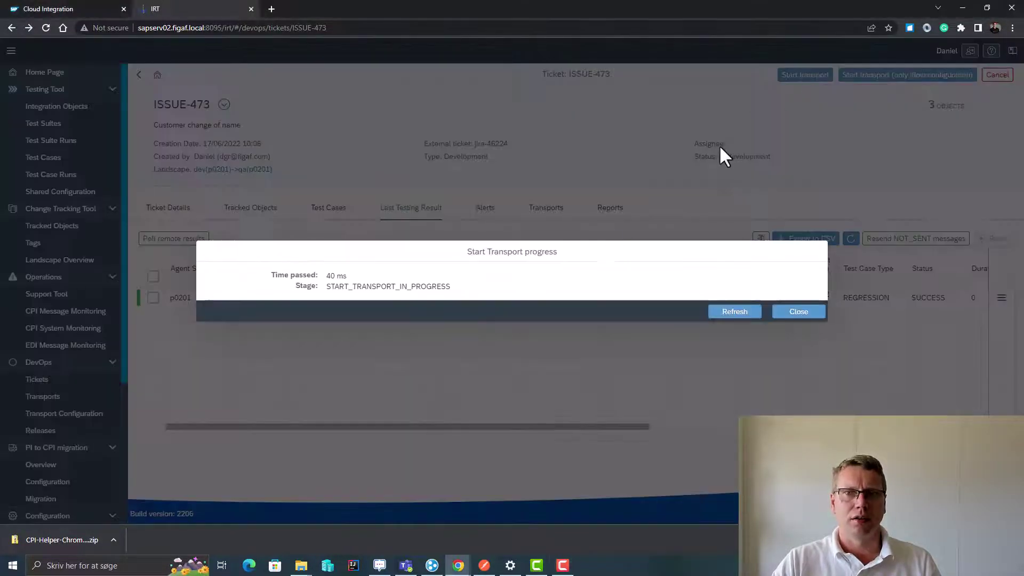
{"action": "left_click", "coordinate": [740, 313]}
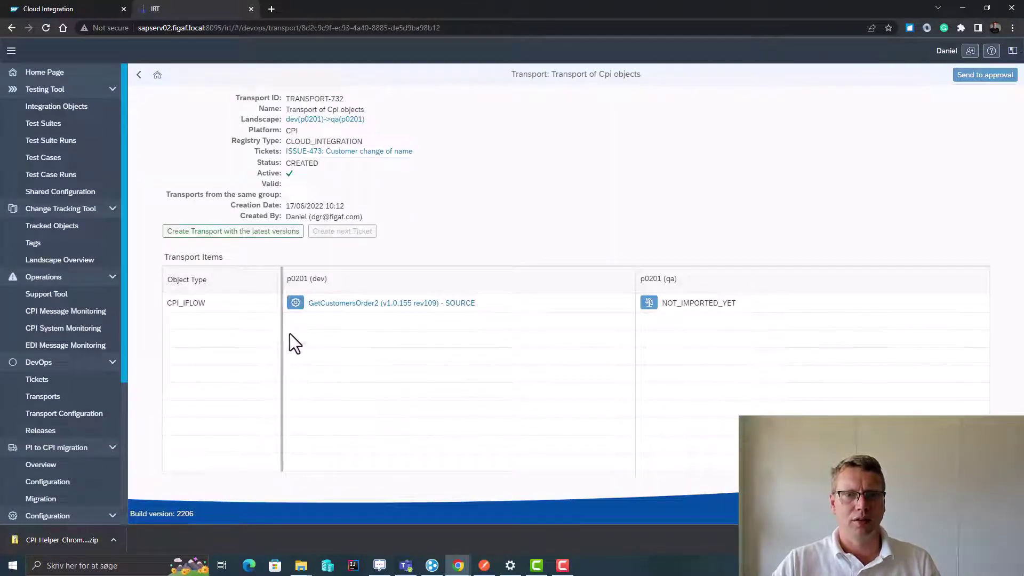
Override SAPSYSTEM from HANADEV to HANAQA for qa in GetCustomersOrder2's transport configuration and save.
{"action": "left_click", "coordinate": [296, 303]}
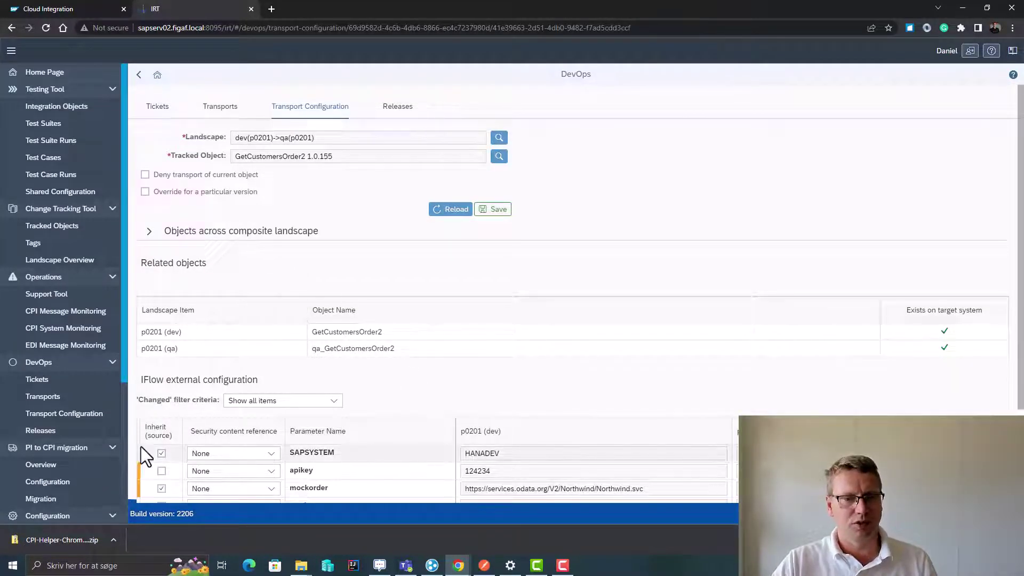
{"action": "left_click", "coordinate": [162, 453]}
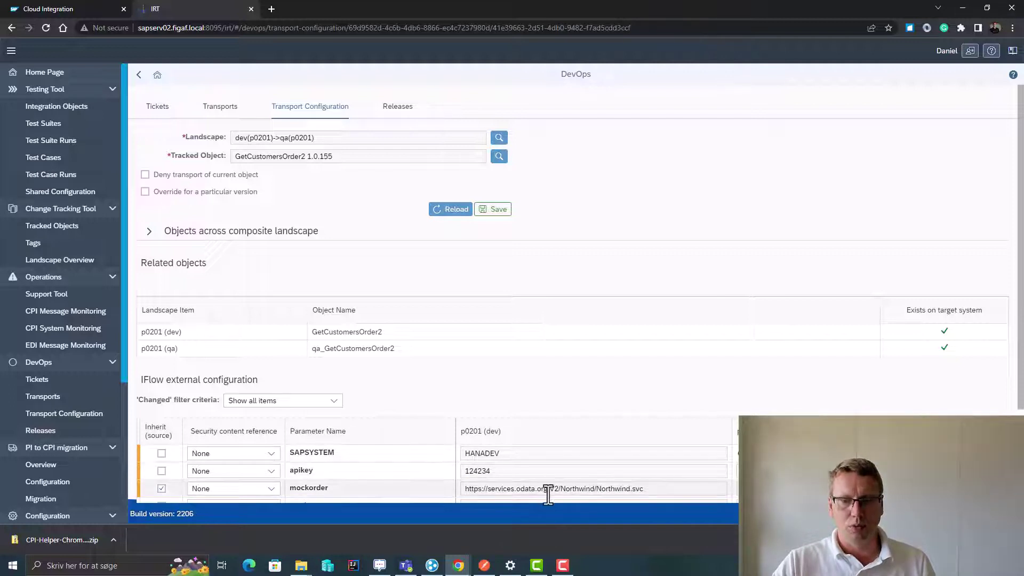
{"action": "scroll", "coordinate": [576, 293], "scroll_direction": "down", "scroll_amount": 1}
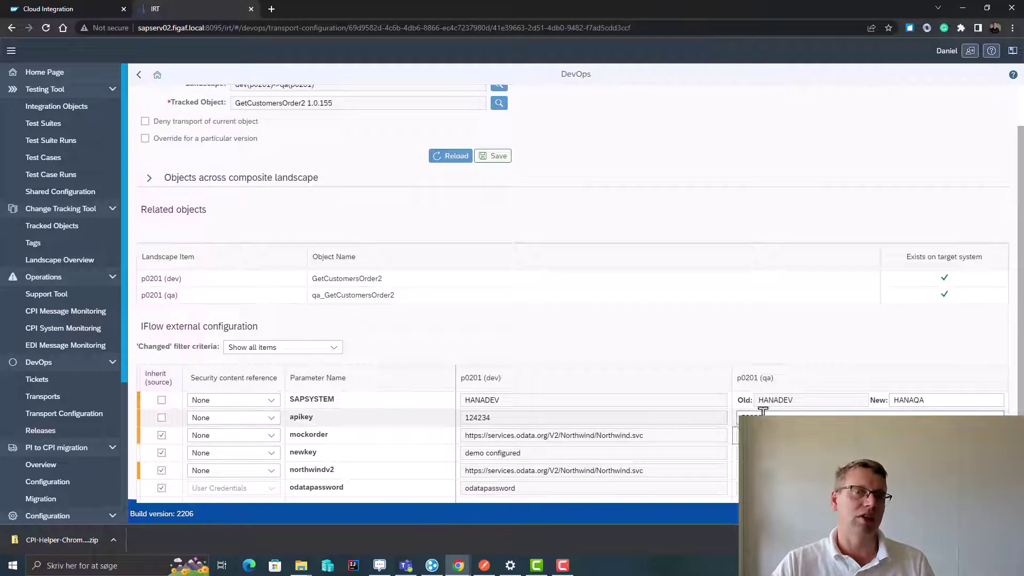
{"action": "left_click", "coordinate": [491, 158]}
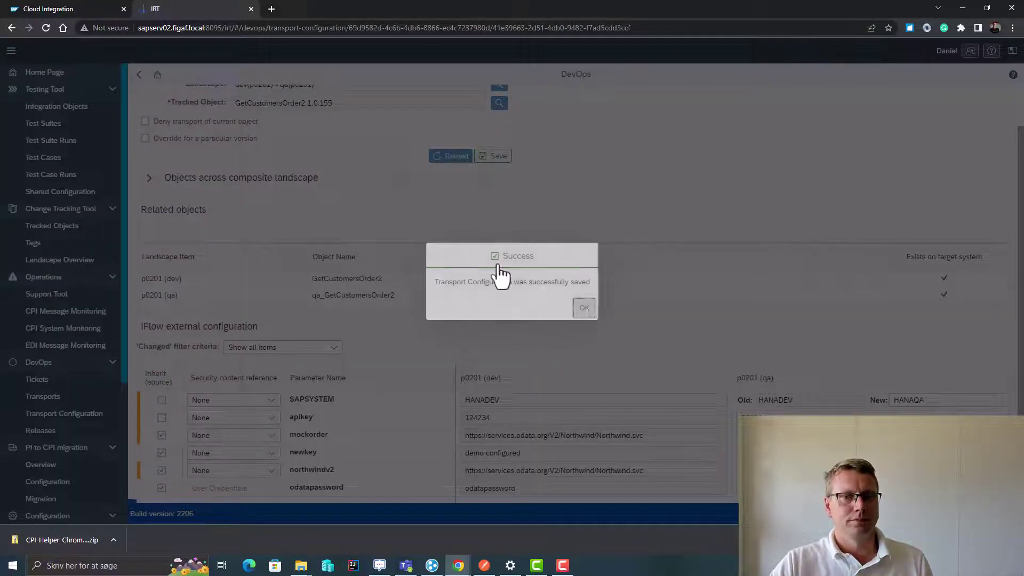
{"action": "key", "text": "Return"}
{"action": "left_click", "coordinate": [139, 73]}
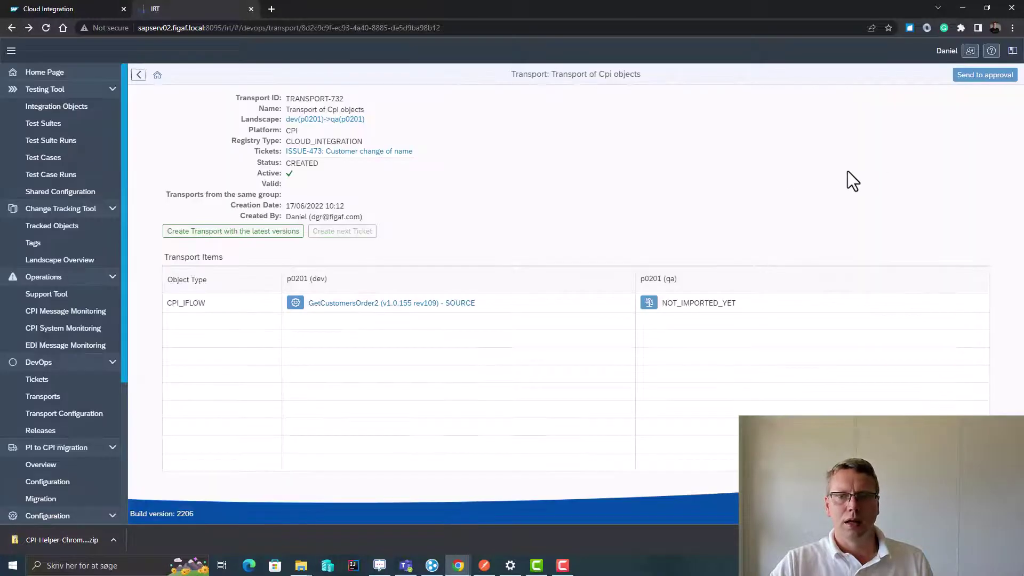
{"action": "left_click", "coordinate": [996, 75]}
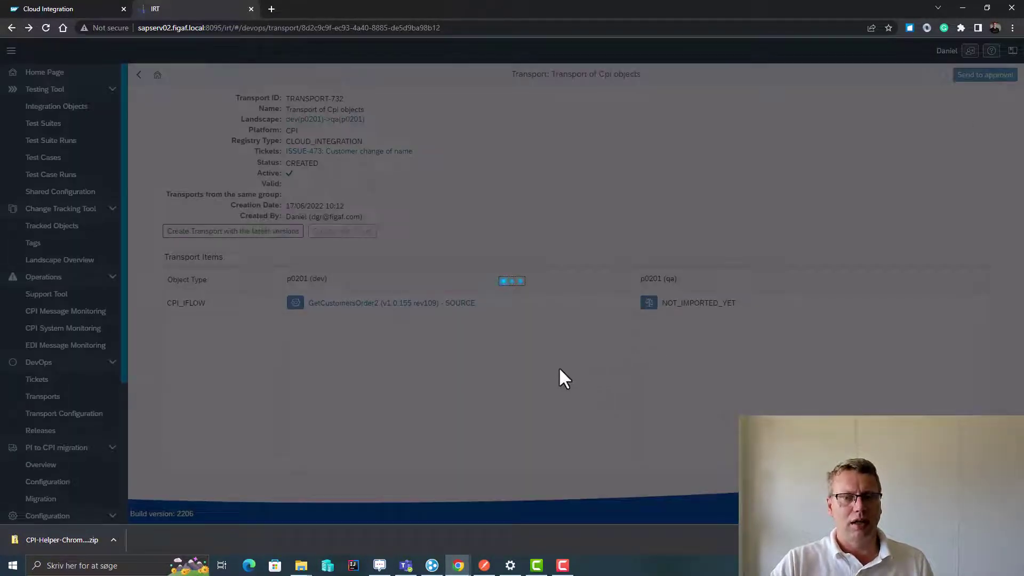
{"action": "left_click", "coordinate": [581, 309]}
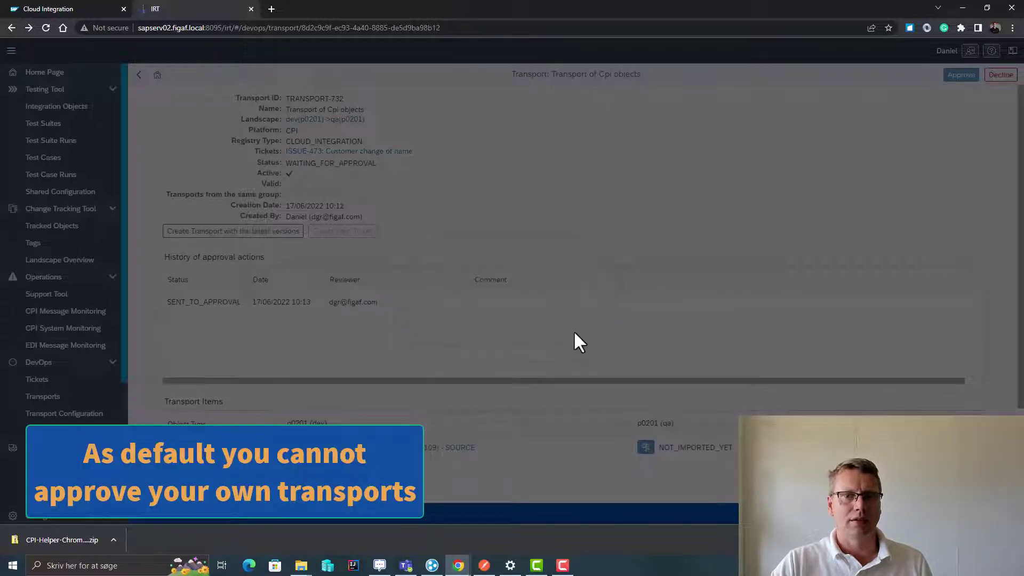
{"action": "left_click", "coordinate": [646, 447]}
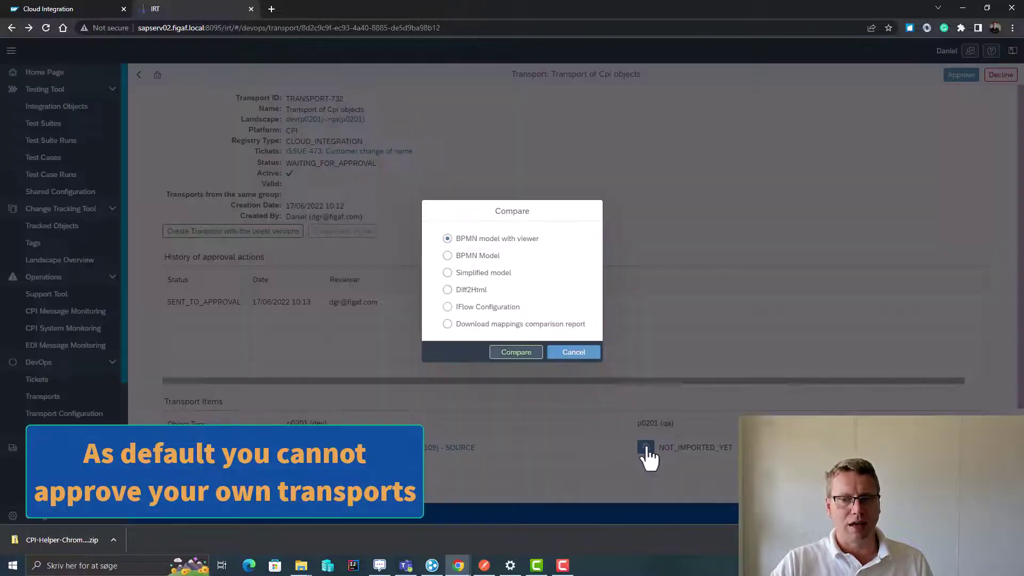
{"action": "left_click", "coordinate": [515, 353]}
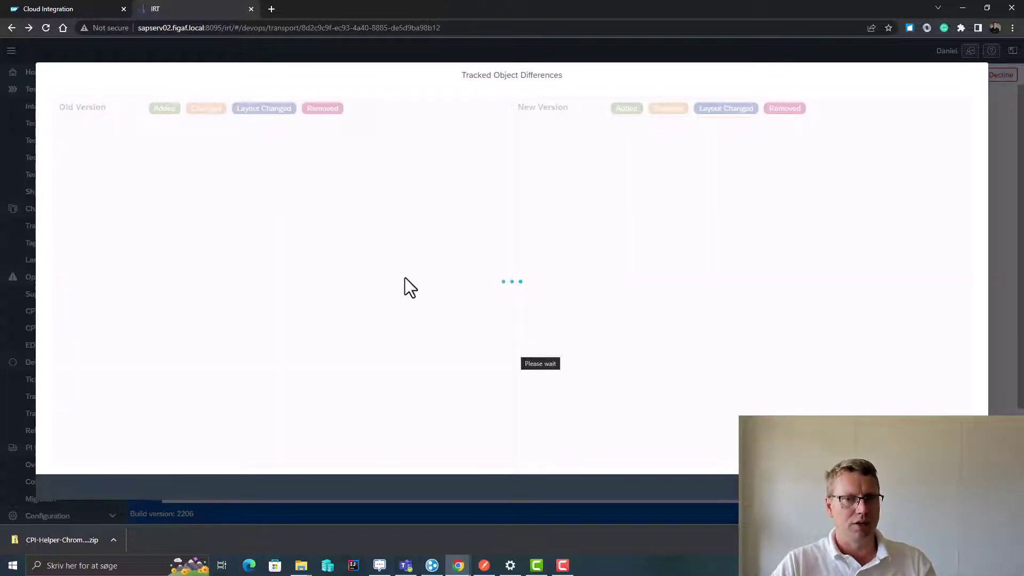
{"action": "left_click_drag", "start_coordinate": [402, 284], "coordinate": [119, 286]}
{"action": "left_click_drag", "start_coordinate": [287, 285], "coordinate": [111, 275]}
{"action": "key", "text": "Escape"}
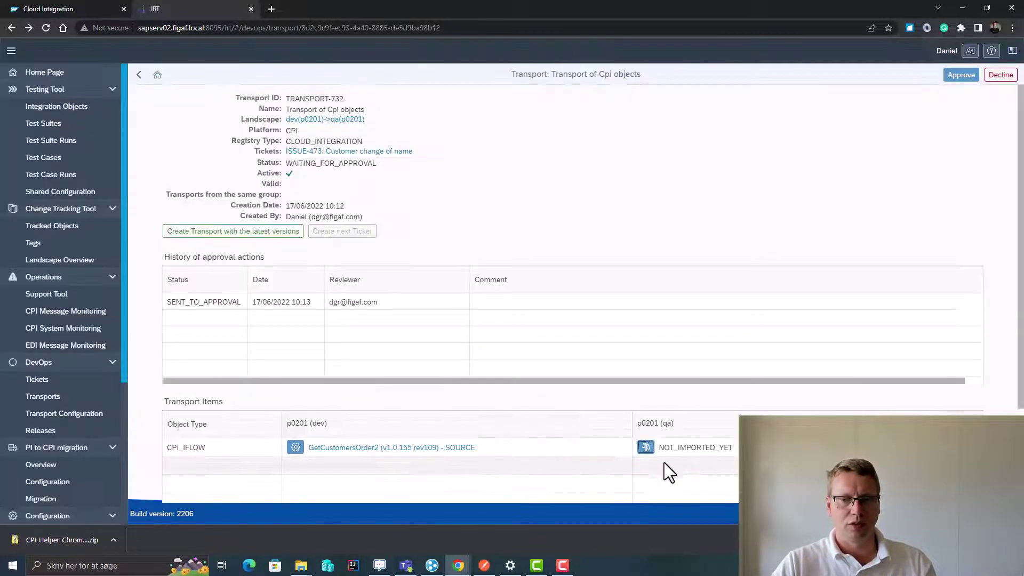
{"action": "left_click", "coordinate": [646, 448]}
{"action": "left_click", "coordinate": [482, 309]}
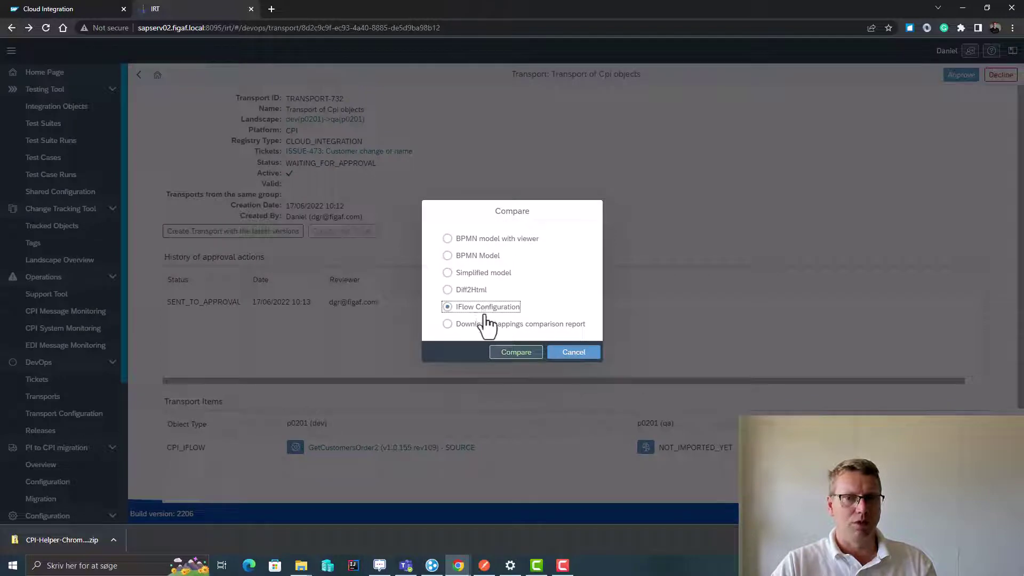
{"action": "left_click", "coordinate": [510, 353]}
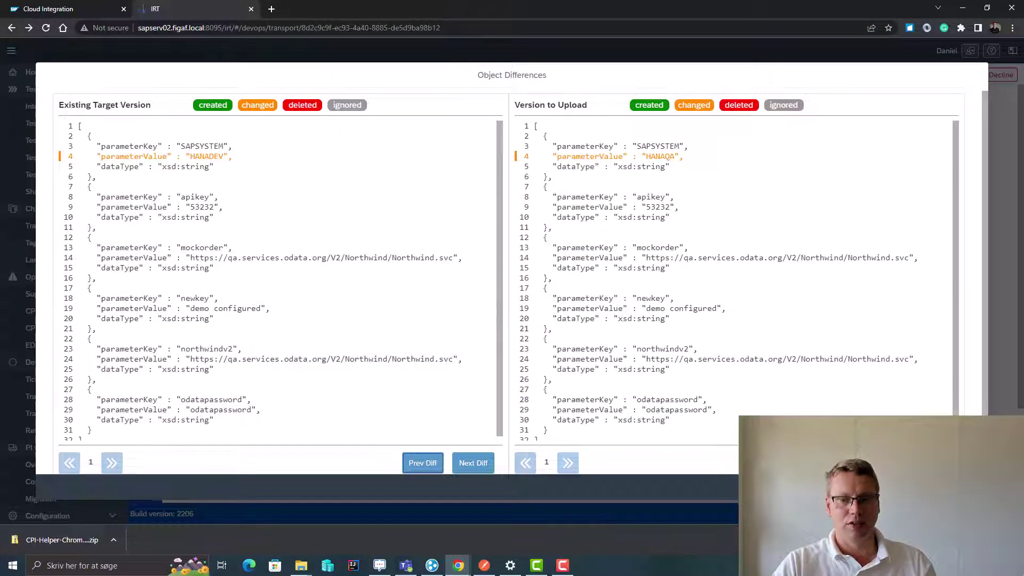
{"action": "key", "text": "Escape"}
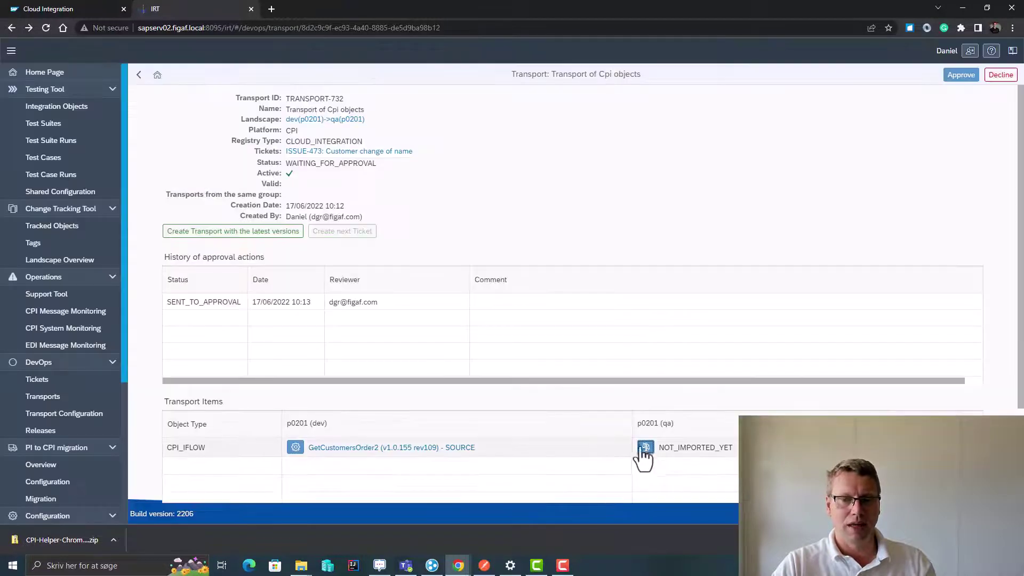
{"action": "left_click", "coordinate": [645, 447]}
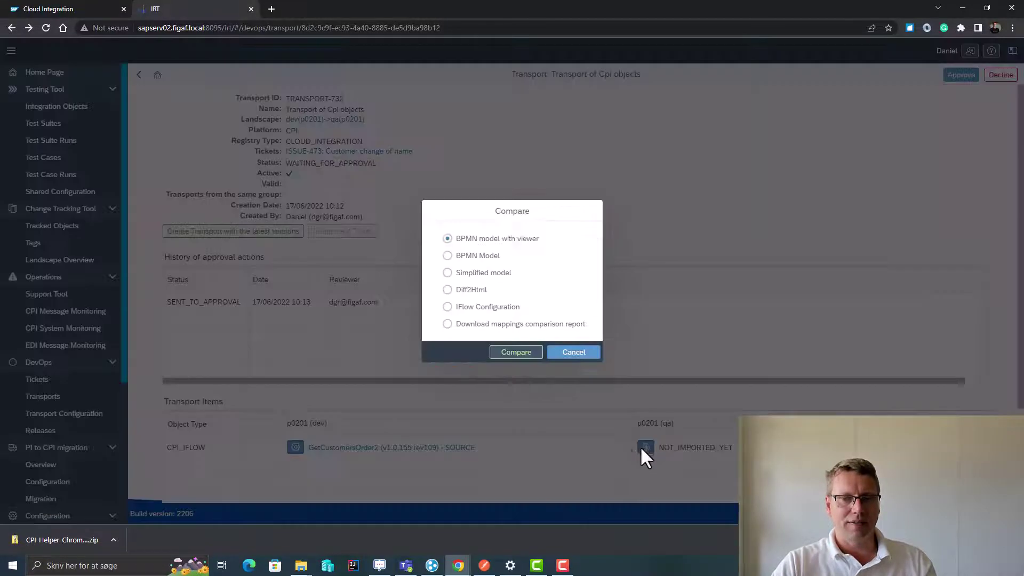
{"action": "left_click", "coordinate": [468, 290]}
{"action": "left_click", "coordinate": [513, 353]}
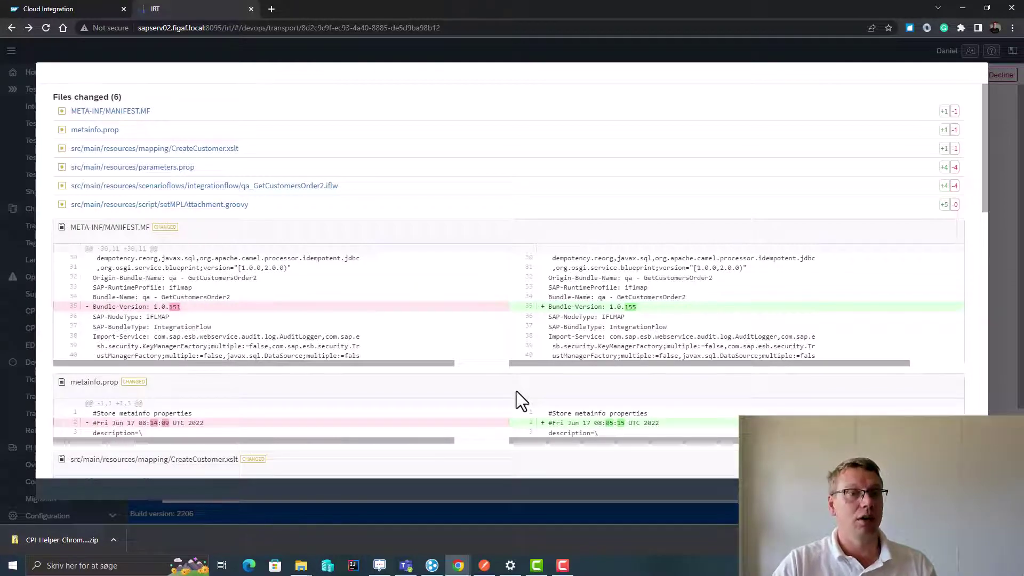
{"action": "scroll", "coordinate": [511, 395], "scroll_direction": "down", "scroll_amount": 3}
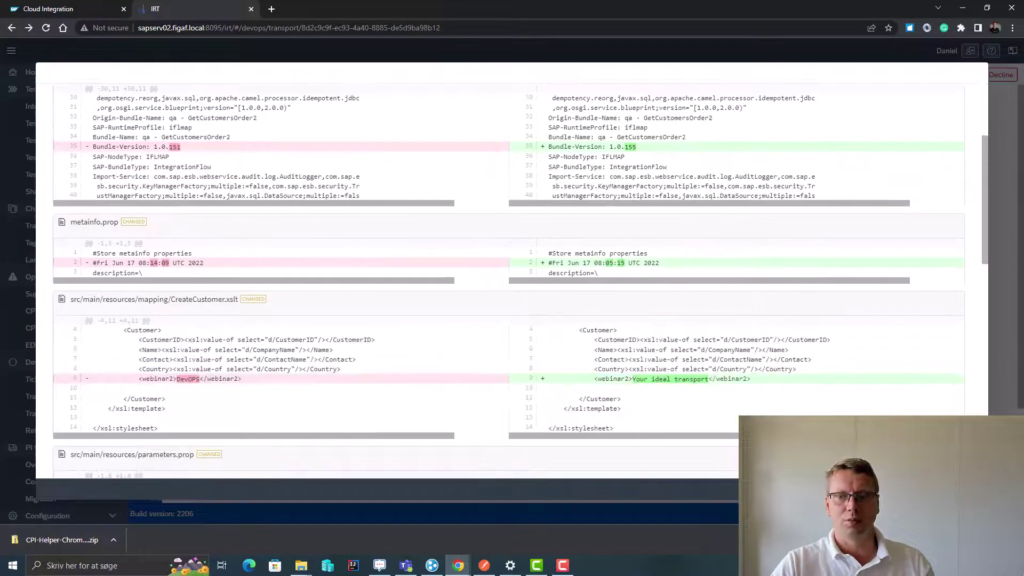
{"action": "left_click", "coordinate": [618, 483]}
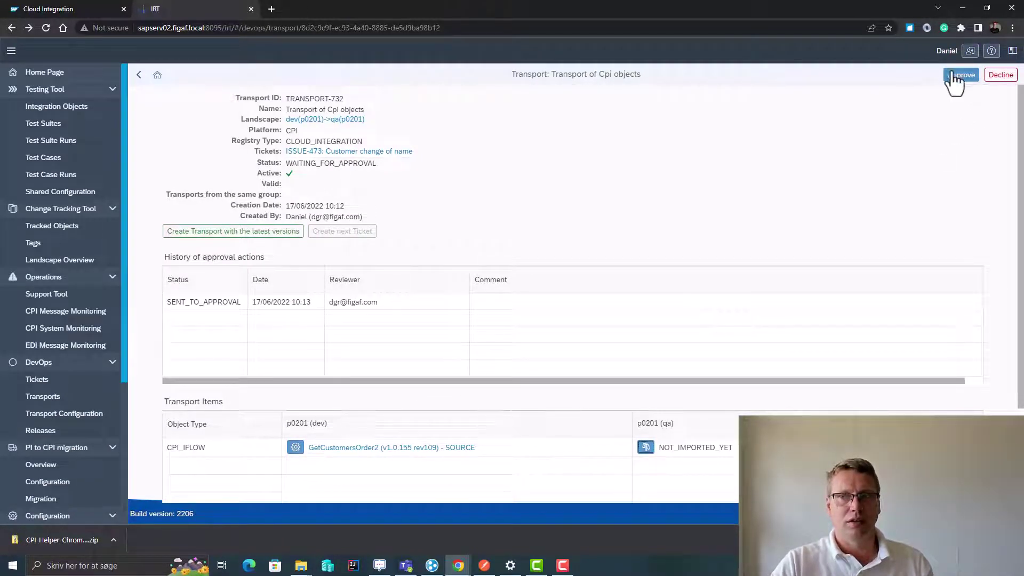
Approve TRANSPORT-732 with the comment 'Good work'.
{"action": "left_click", "coordinate": [961, 75]}
{"action": "left_click", "coordinate": [558, 280]}
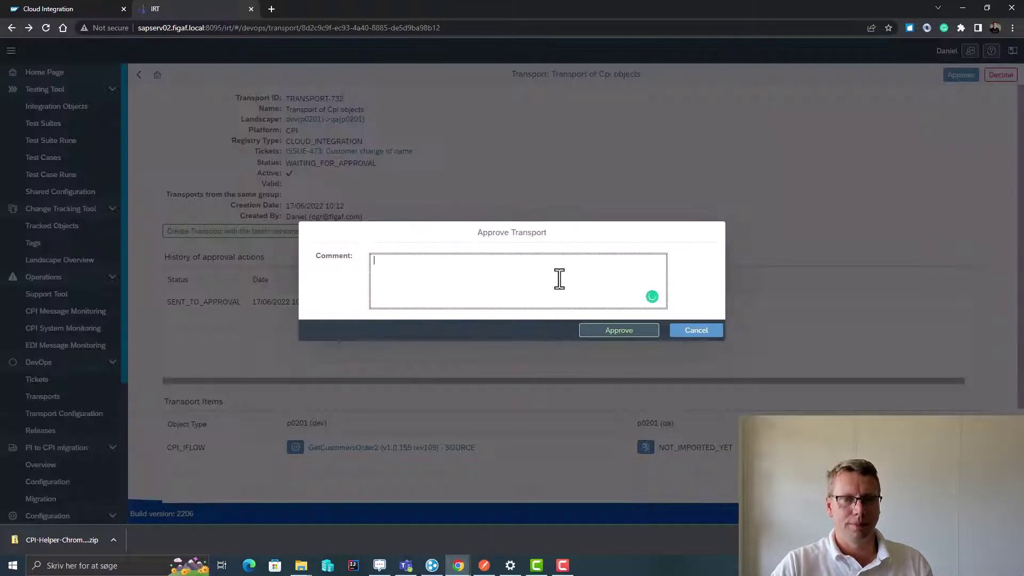
{"action": "type", "text": "Good work"}
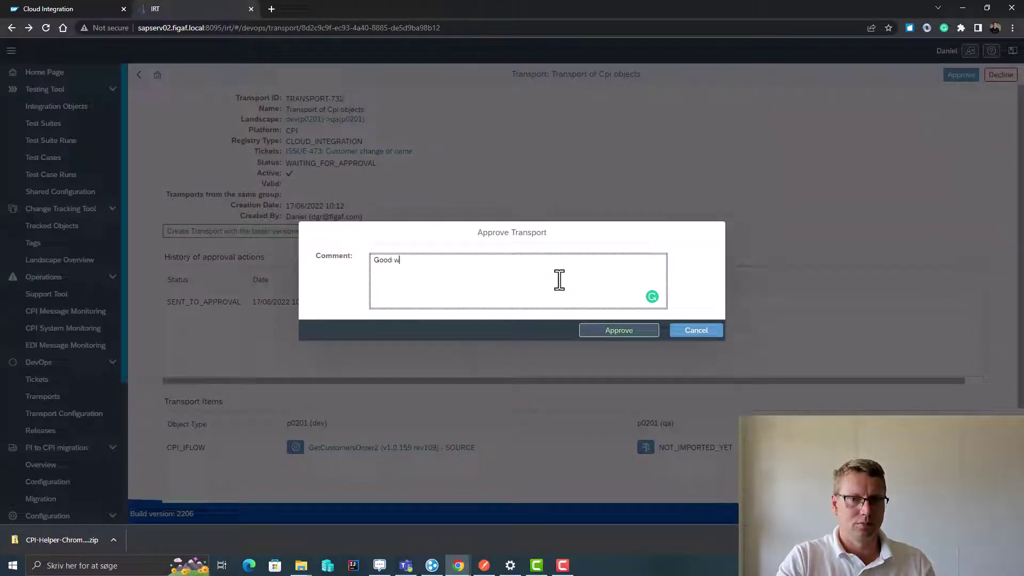
{"action": "left_click", "coordinate": [606, 335]}
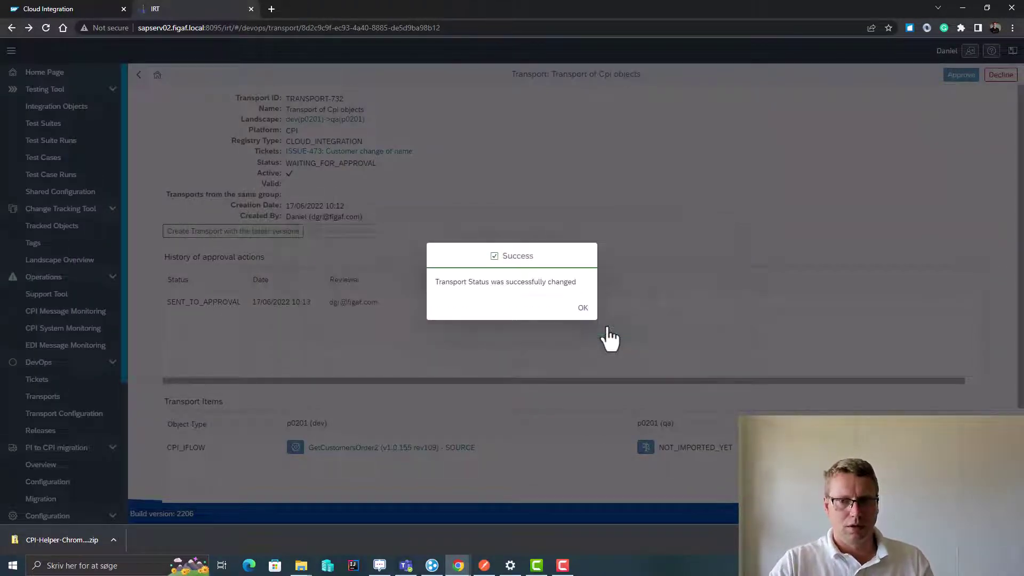
{"action": "left_click", "coordinate": [585, 312]}
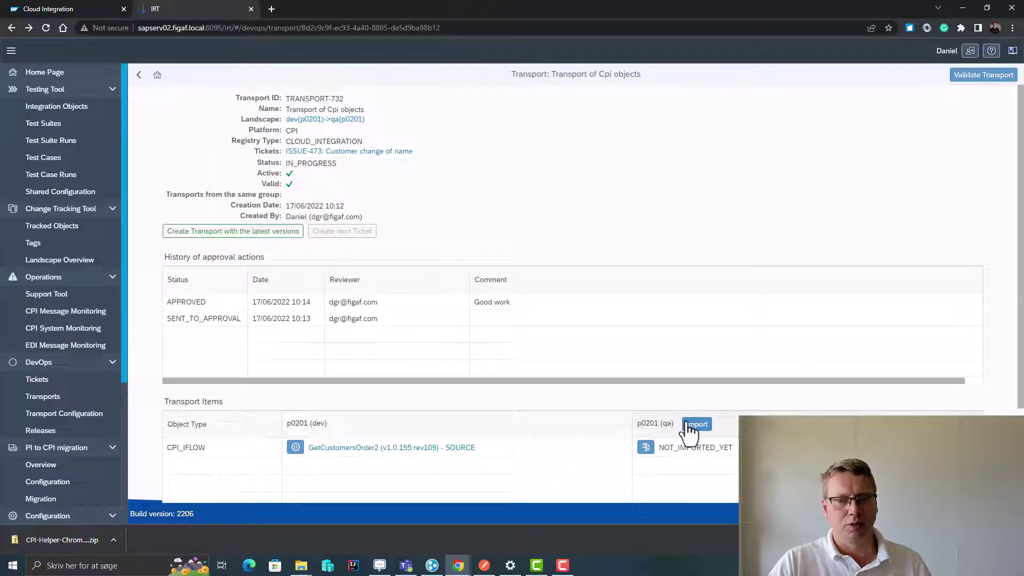
Import the transport into qa, refreshing progress until it finishes, then close the report.
{"action": "left_click", "coordinate": [688, 425]}
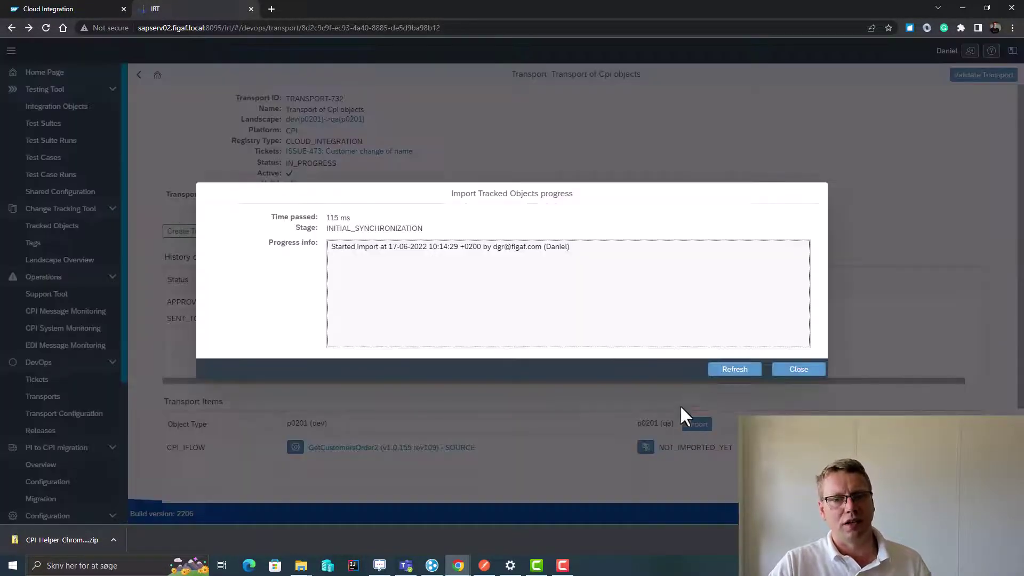
{"action": "left_click", "coordinate": [719, 370]}
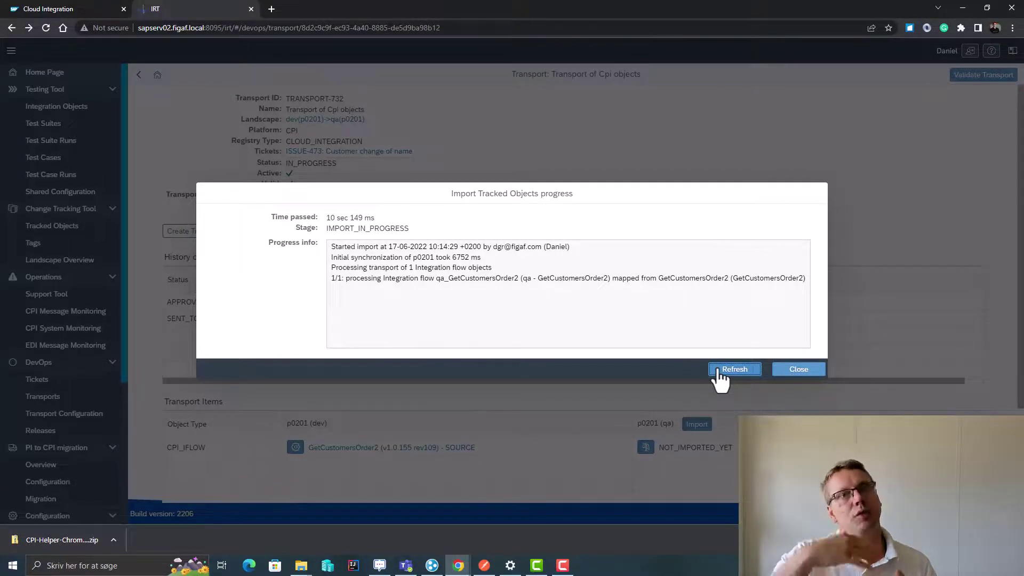
{"action": "left_click", "coordinate": [719, 371]}
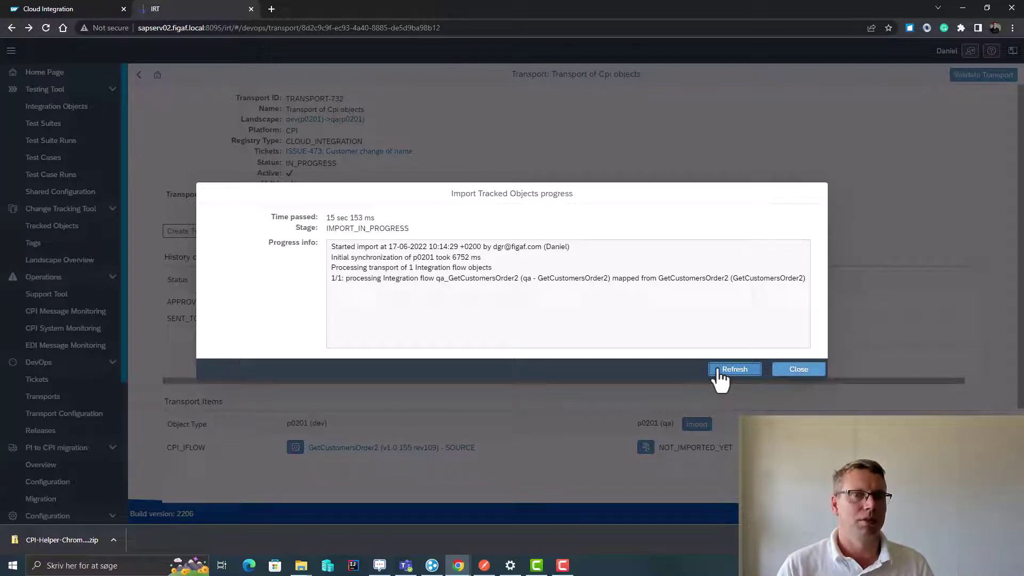
{"action": "left_click", "coordinate": [720, 373]}
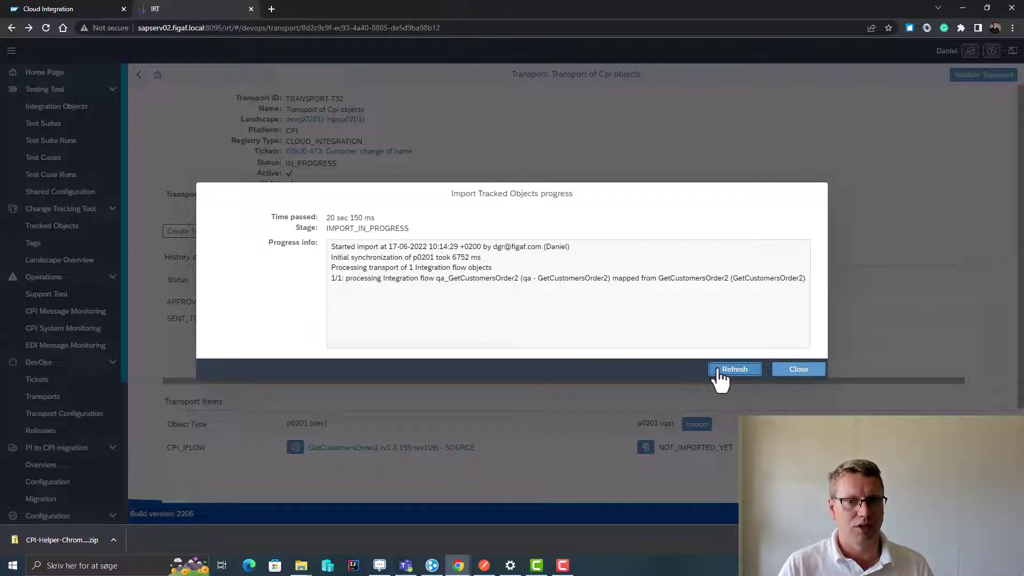
{"action": "left_click", "coordinate": [721, 374]}
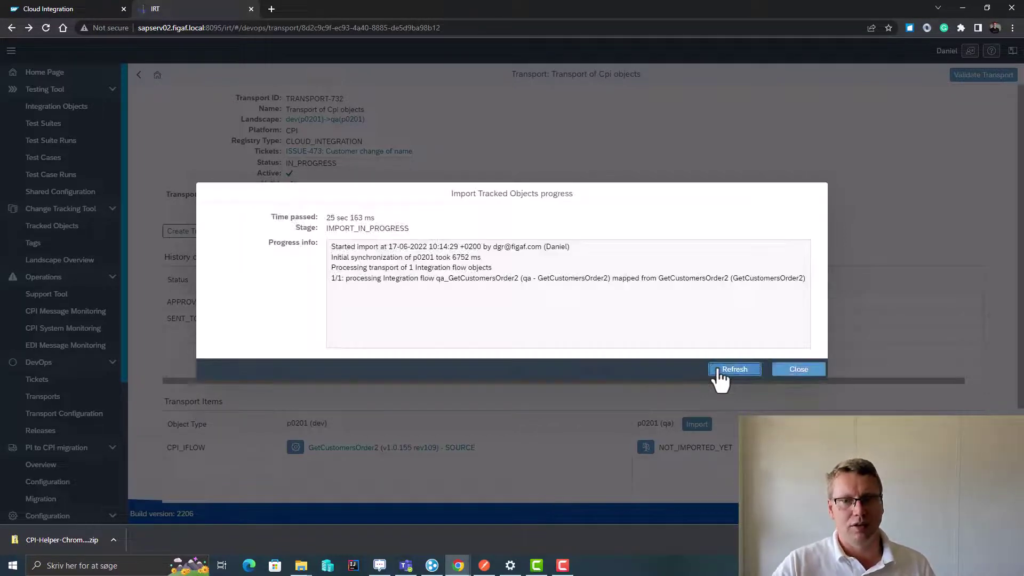
{"action": "left_click", "coordinate": [721, 373]}
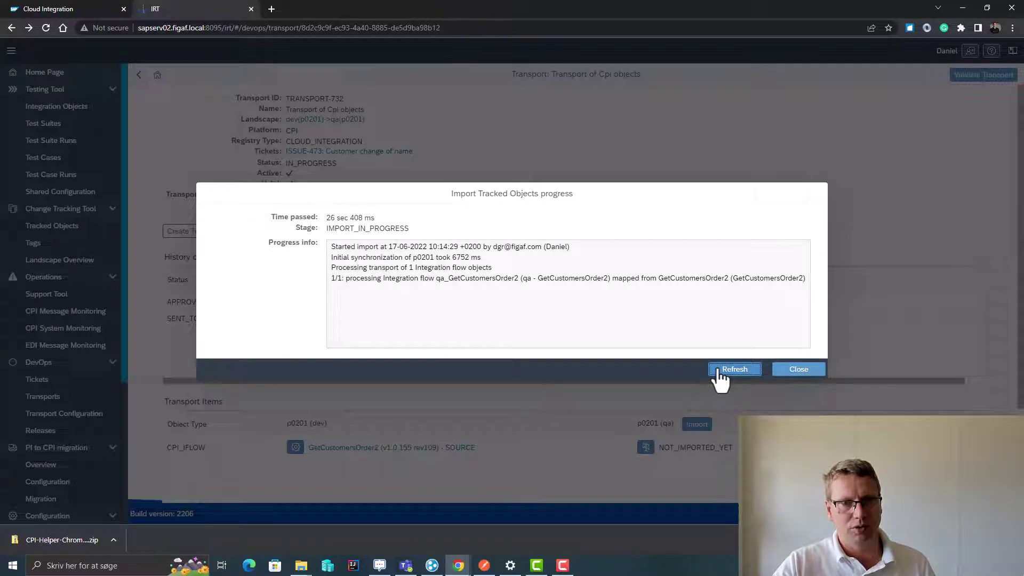
{"action": "left_click", "coordinate": [720, 374]}
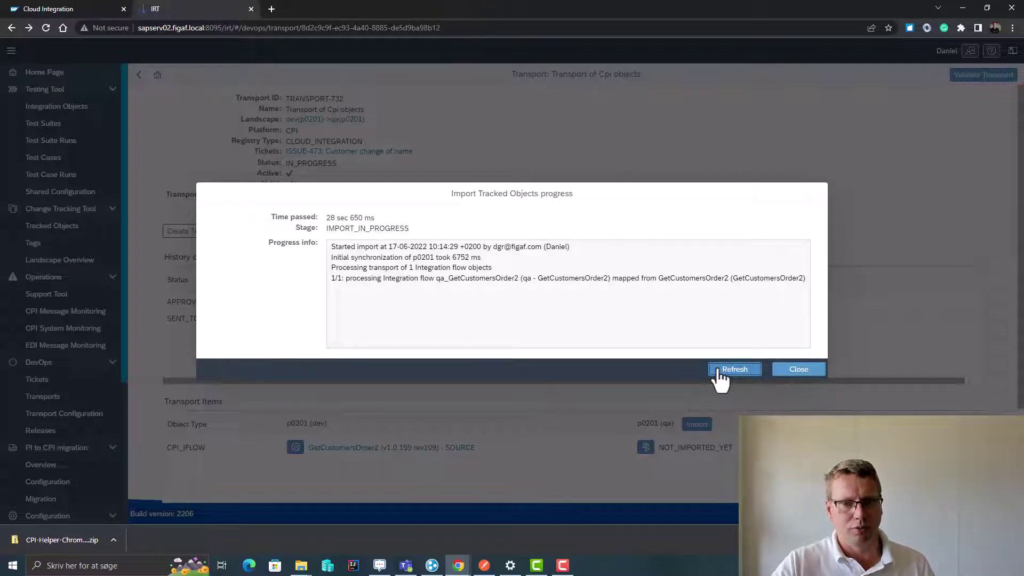
{"action": "left_click", "coordinate": [721, 374]}
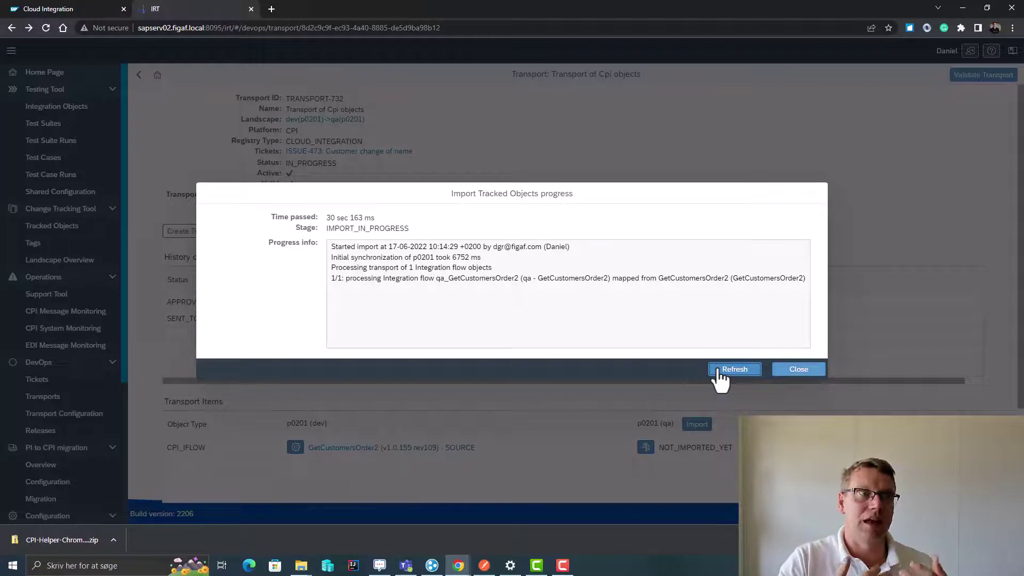
{"action": "left_click", "coordinate": [721, 373]}
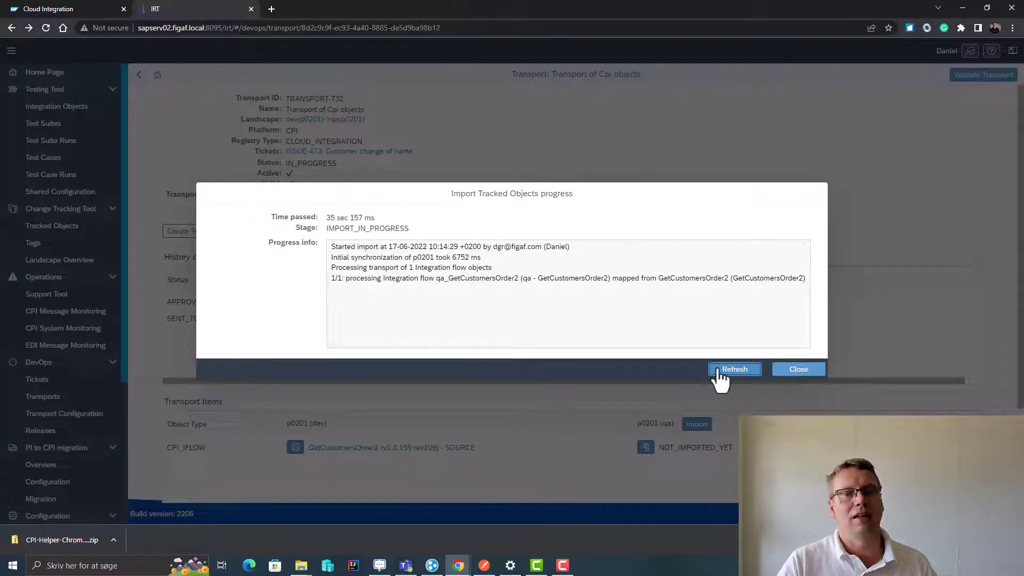
{"action": "left_click", "coordinate": [721, 373]}
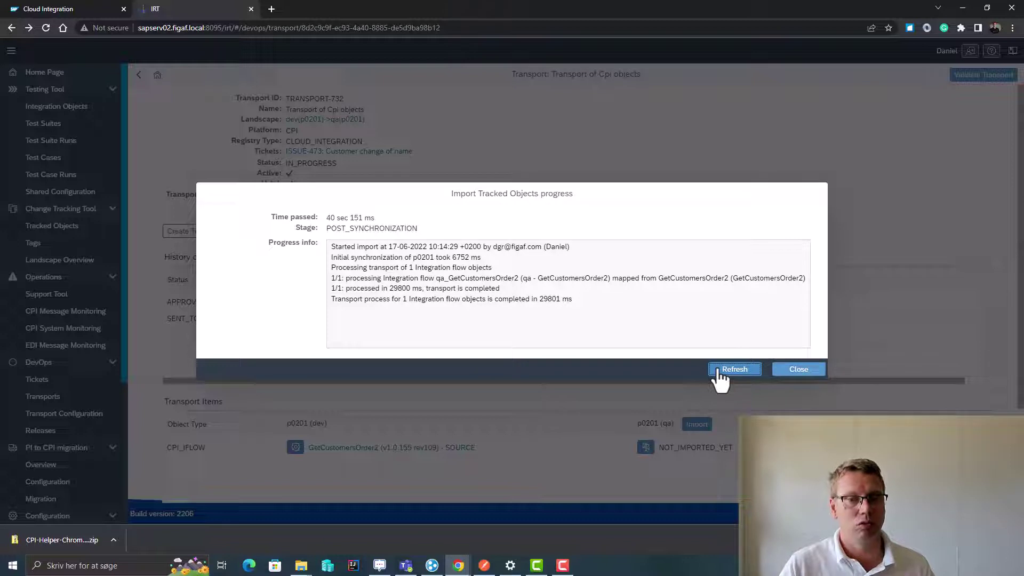
{"action": "left_click", "coordinate": [721, 373]}
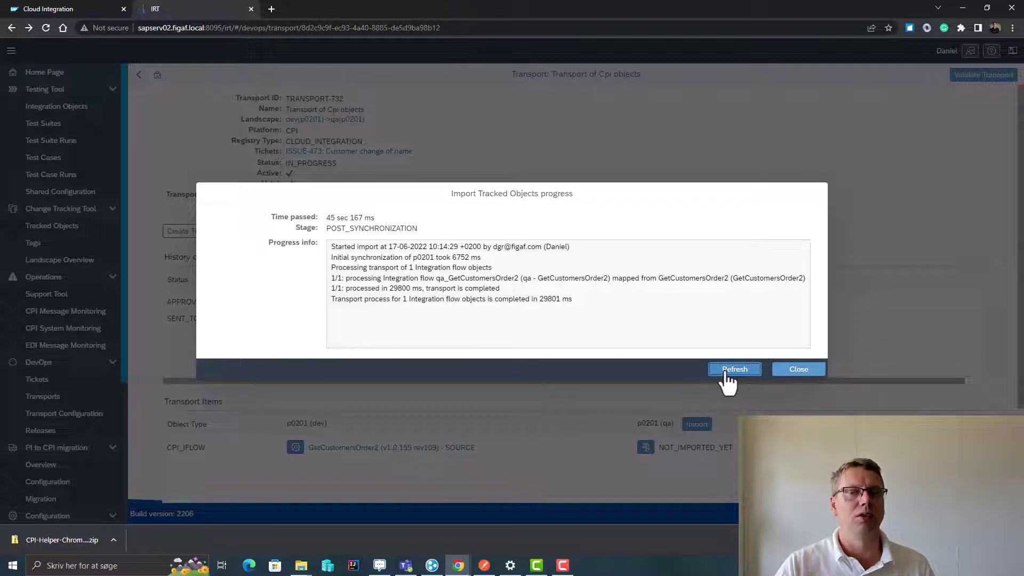
{"action": "left_click", "coordinate": [727, 374]}
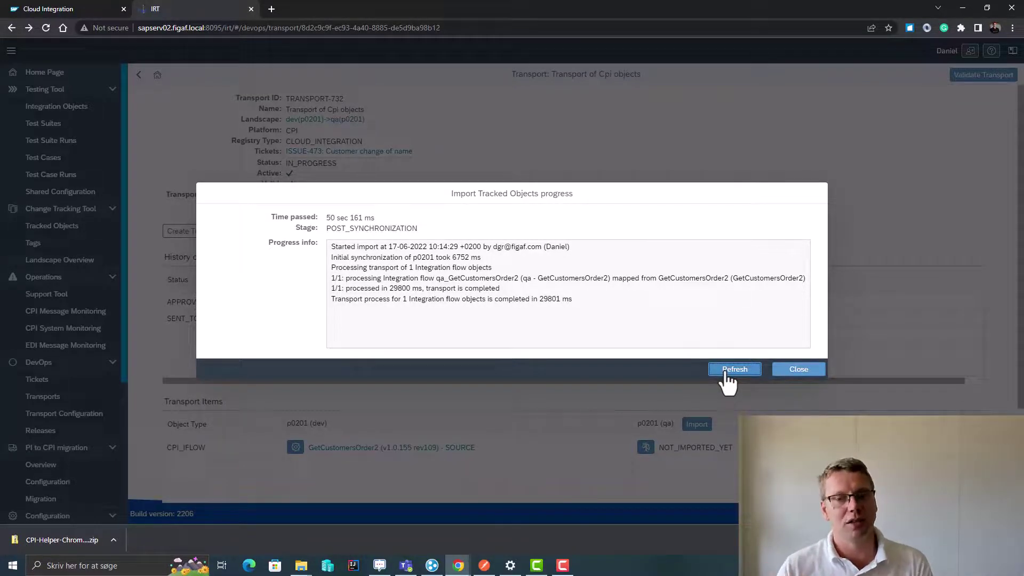
{"action": "left_click", "coordinate": [728, 373]}
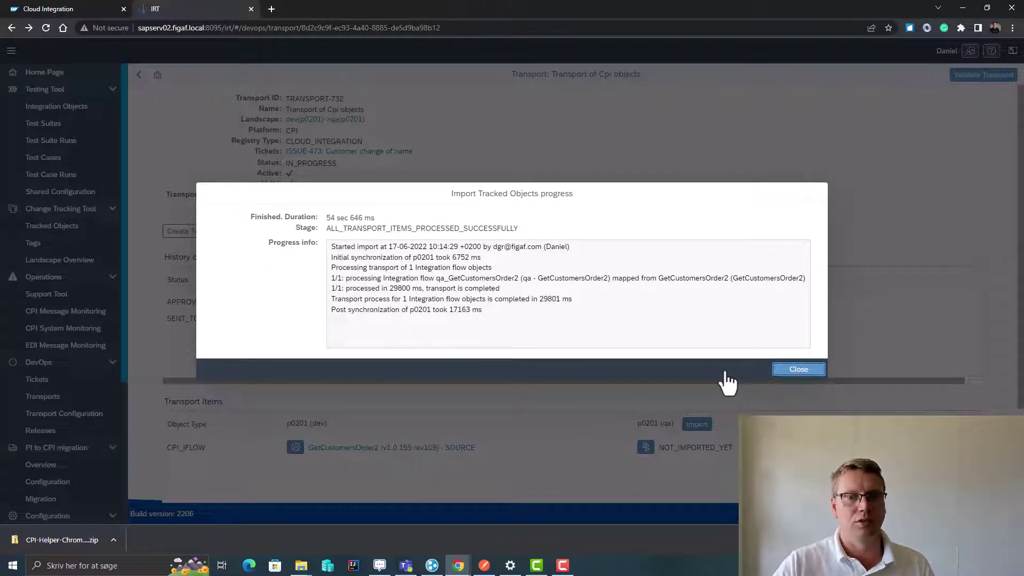
{"action": "left_click", "coordinate": [785, 370]}
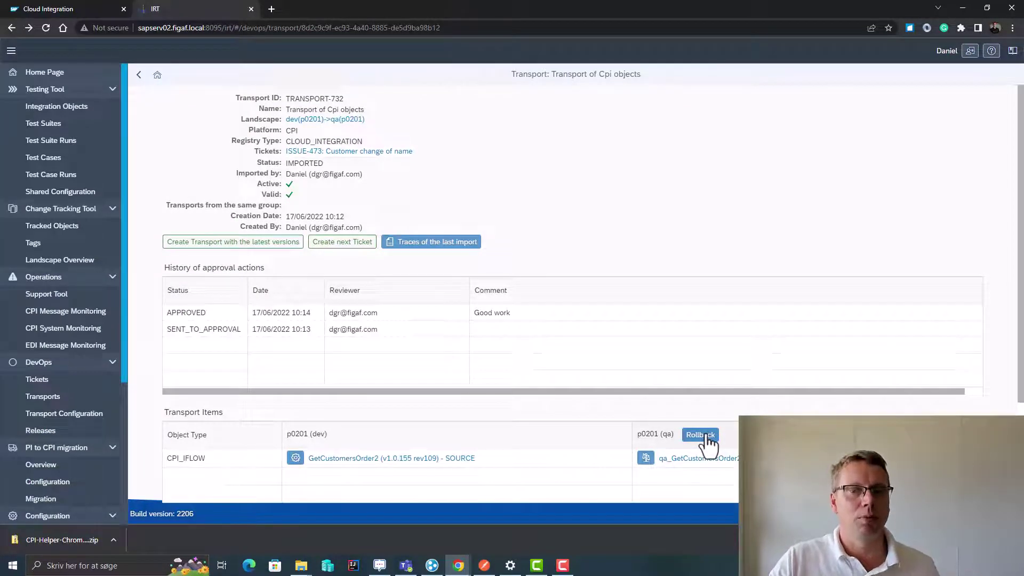
Open the Create next Ticket form for qa(p0201)->prod and focus its Title field.
{"action": "left_click", "coordinate": [353, 244]}
{"action": "left_click", "coordinate": [507, 218]}
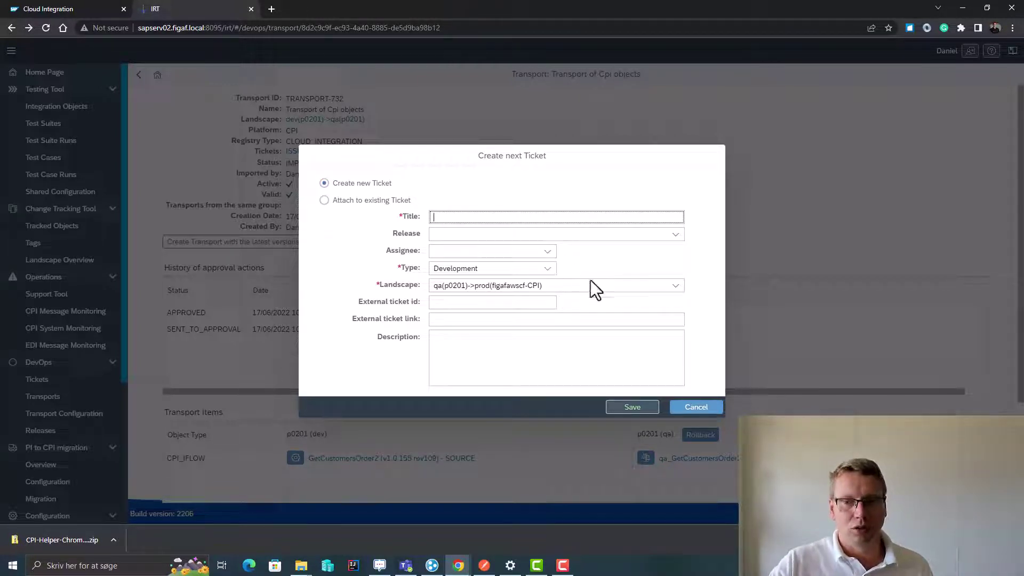
Cancel the next-ticket form and open ticket ISSUE-473 from the transport details.
{"action": "left_click", "coordinate": [703, 408]}
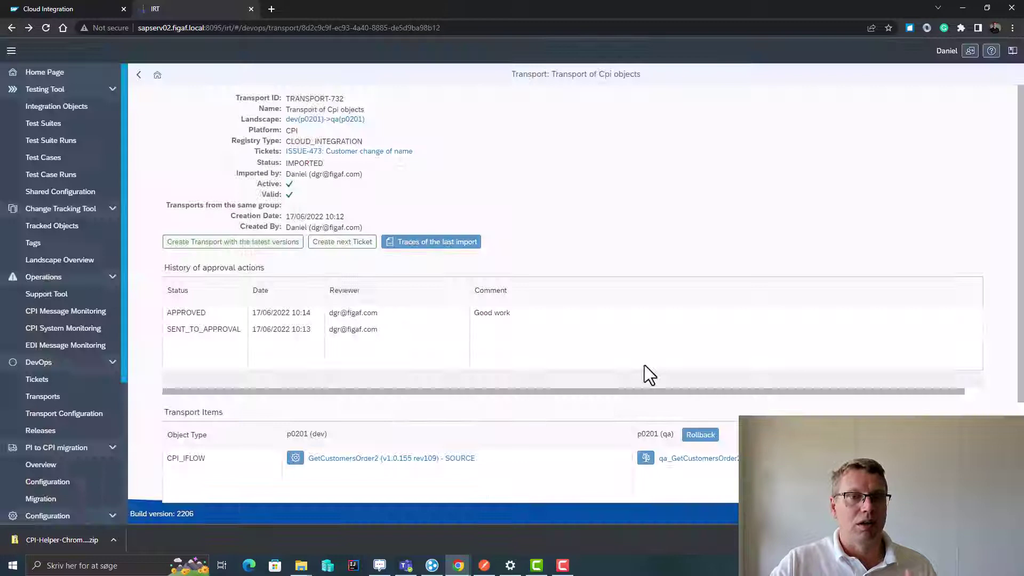
{"action": "left_click", "coordinate": [337, 152]}
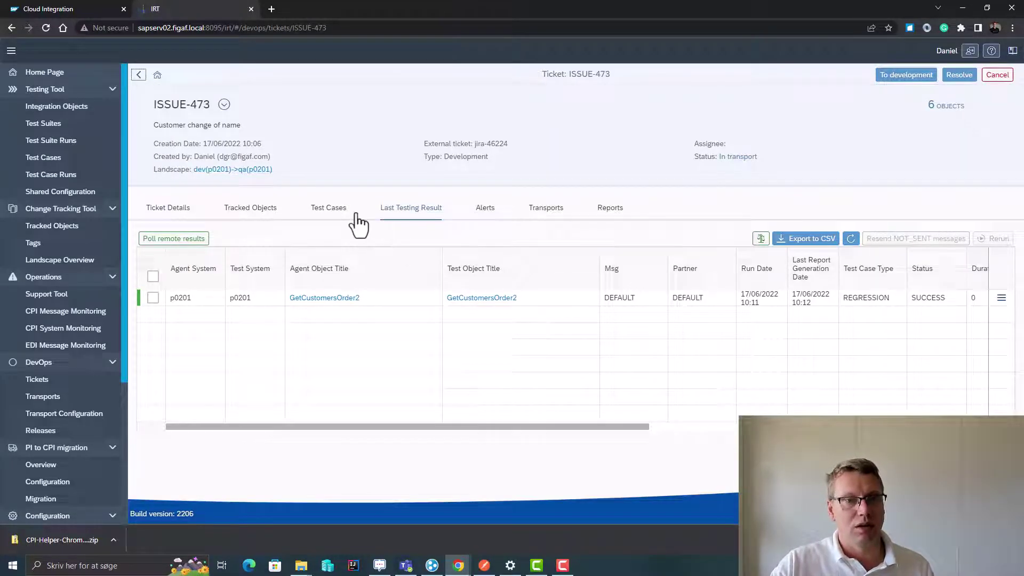